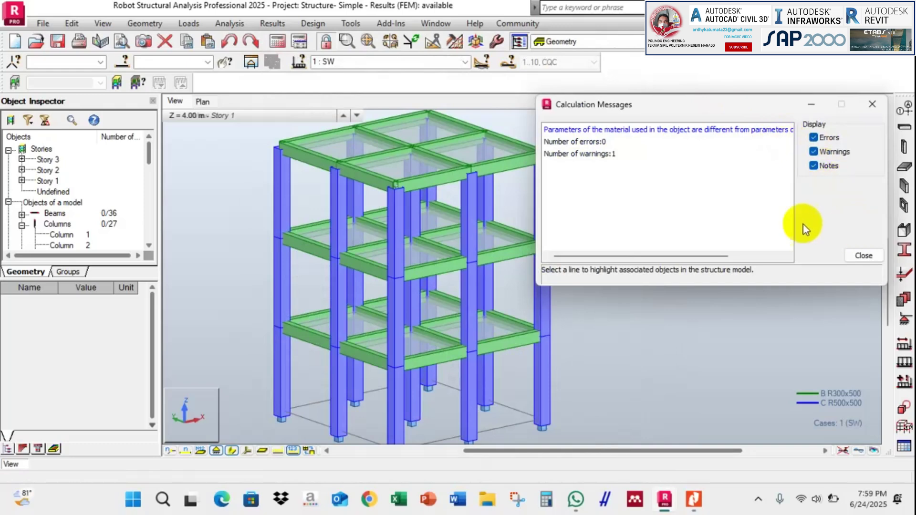
Step: Dismiss the calculation messages and display the member numbers on the structure model
{"action": "left_click", "coordinate": [864, 256]}
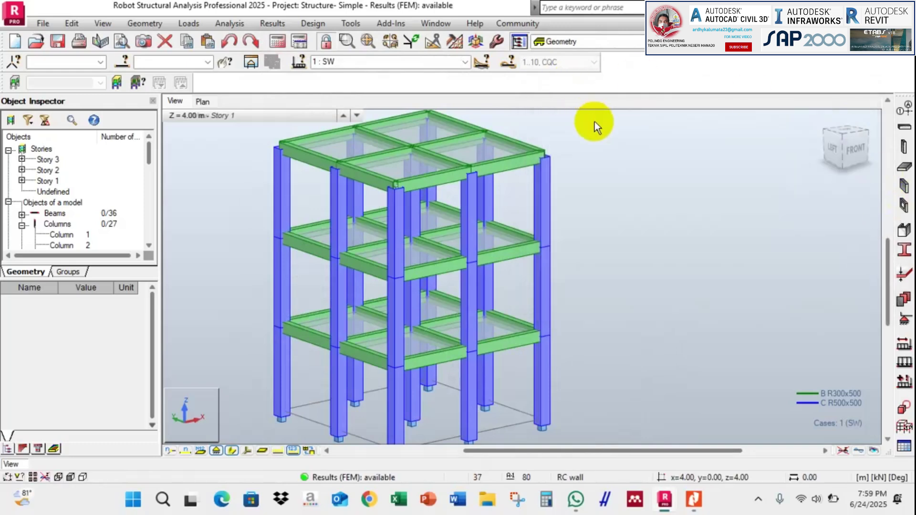
{"action": "left_click", "coordinate": [465, 62]}
{"action": "left_click_drag", "start_coordinate": [505, 91], "coordinate": [559, 87]}
{"action": "left_click", "coordinate": [560, 88]}
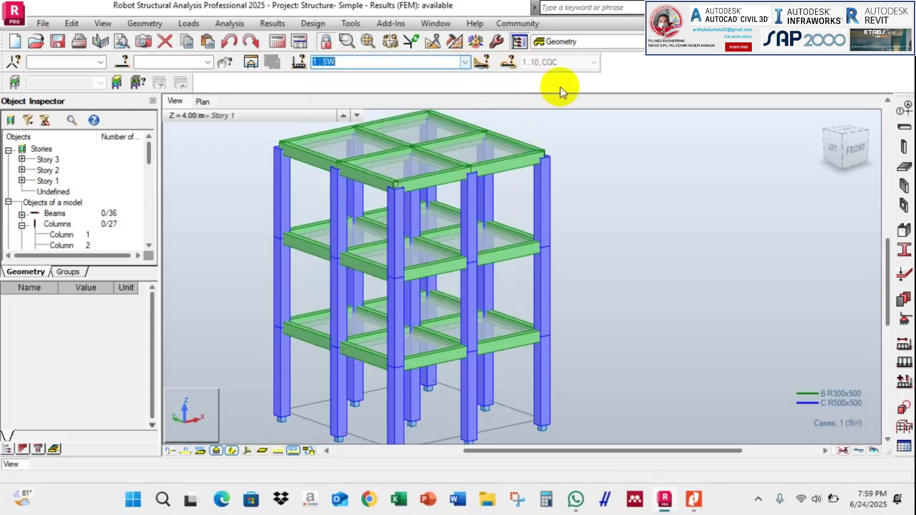
{"action": "left_click", "coordinate": [189, 451]}
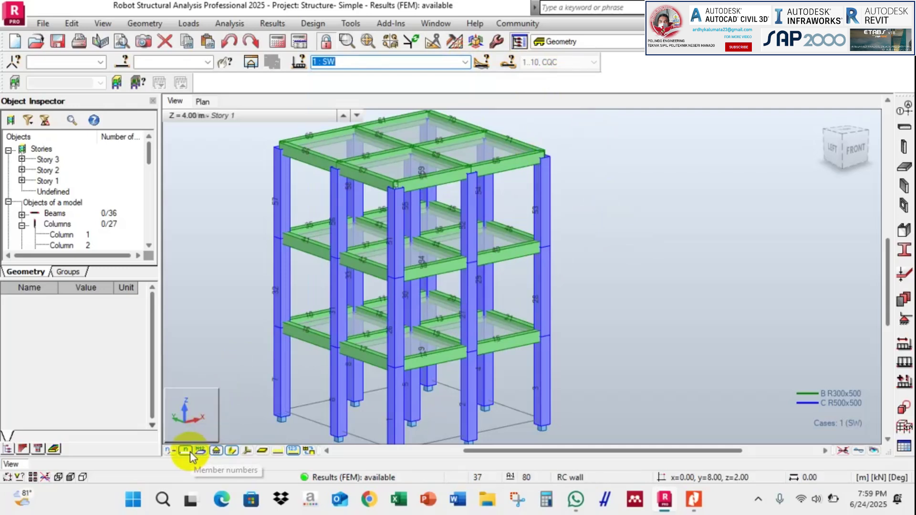
{"action": "left_click", "coordinate": [189, 451]}
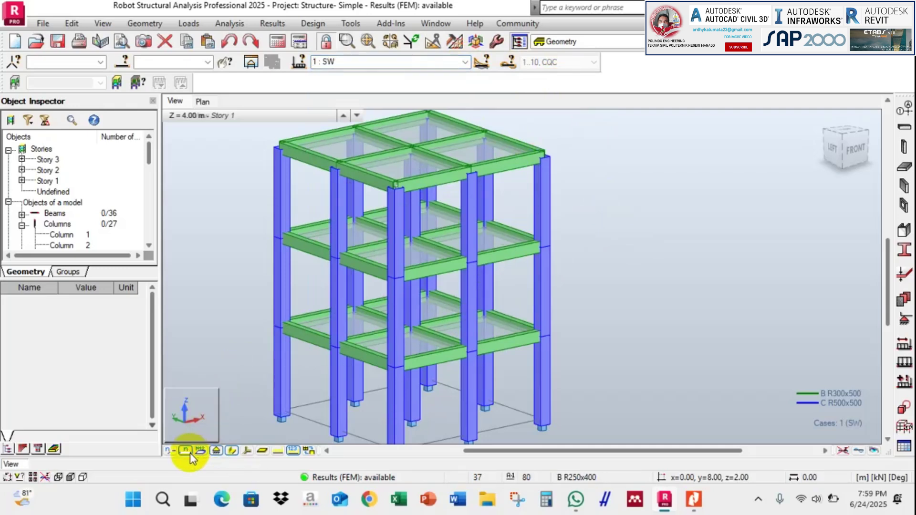
{"action": "left_click", "coordinate": [184, 451]}
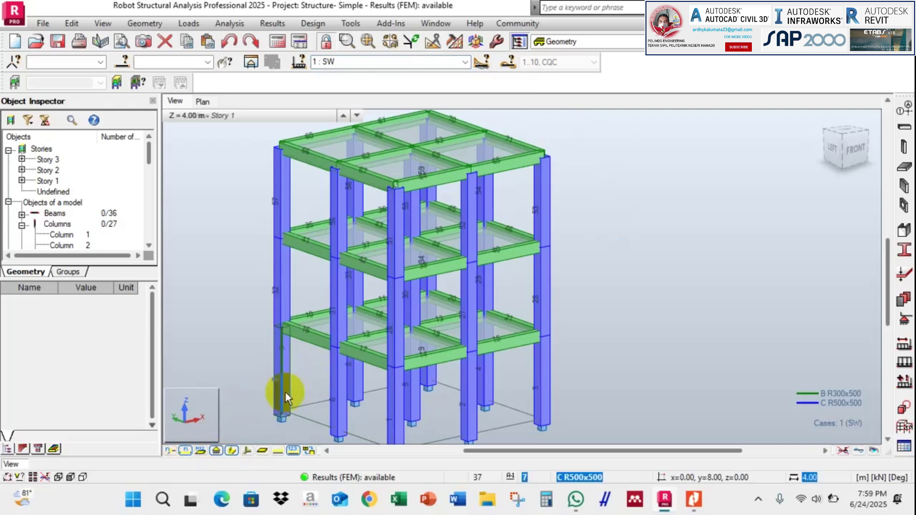
Step: Select the ground-story corner column, member 7, in the 3D frame model
{"action": "scroll", "coordinate": [302, 362], "scroll_direction": "up", "scroll_amount": 4}
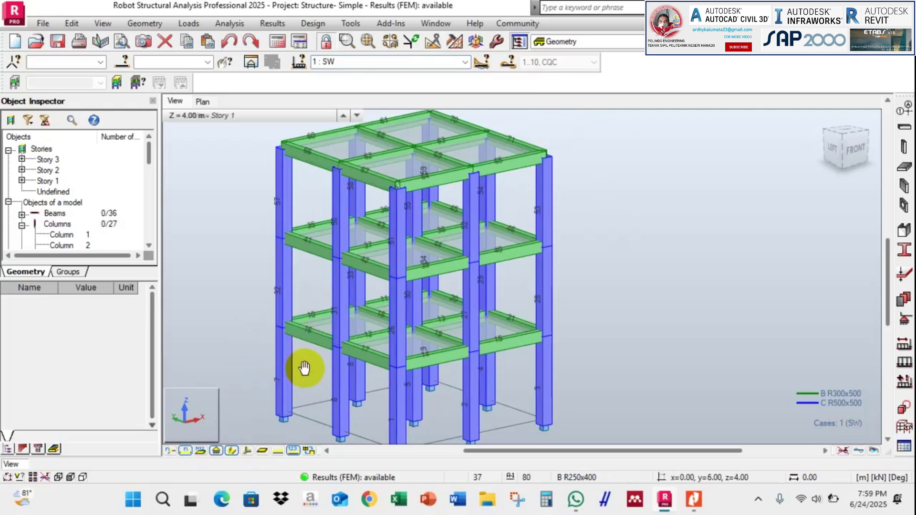
{"action": "middle_click_drag", "start_coordinate": [336, 378], "coordinate": [382, 348]}
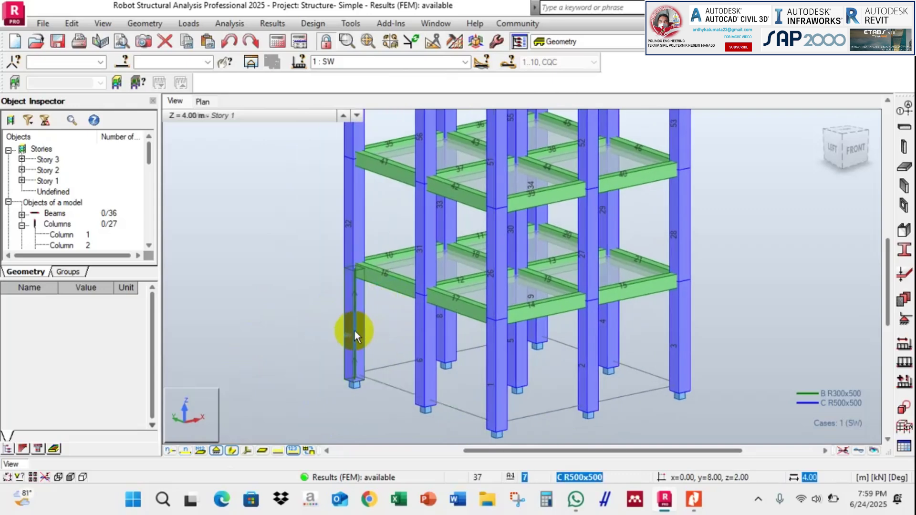
{"action": "left_click", "coordinate": [385, 328]}
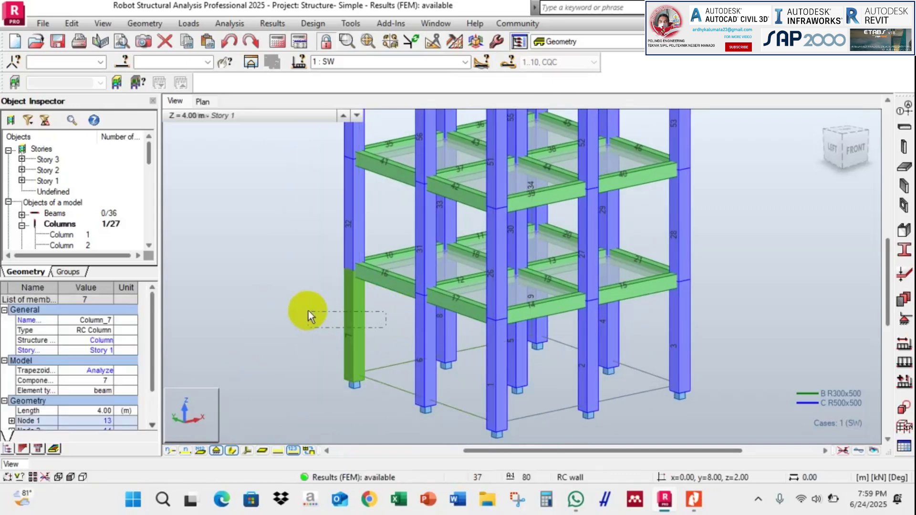
{"action": "left_click", "coordinate": [359, 318]}
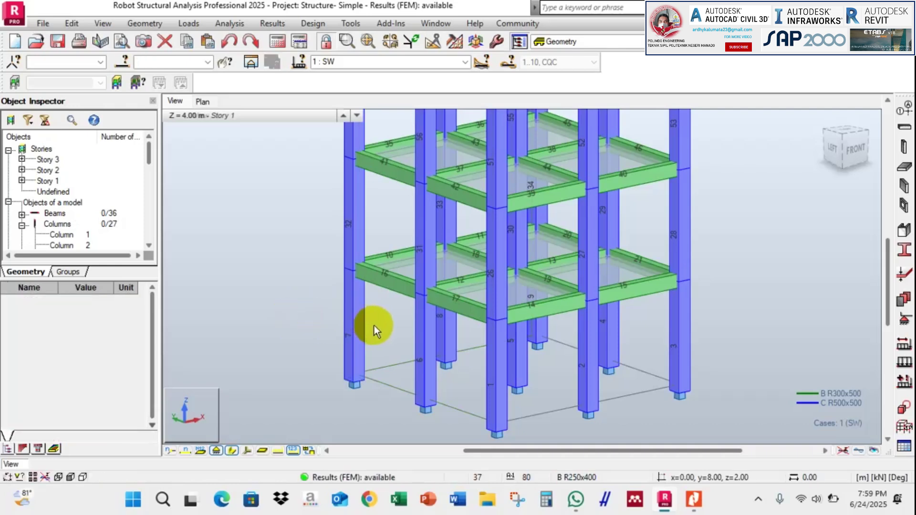
{"action": "left_click", "coordinate": [354, 326]}
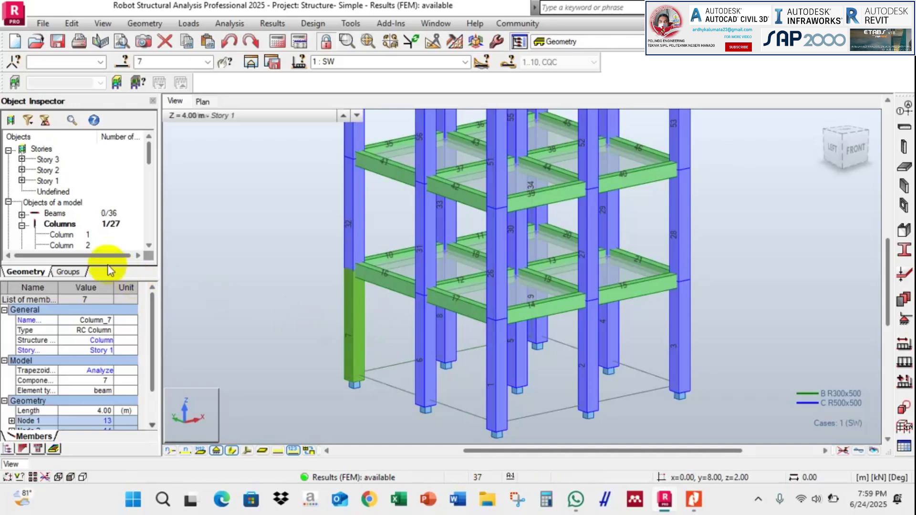
{"action": "left_click", "coordinate": [62, 225]}
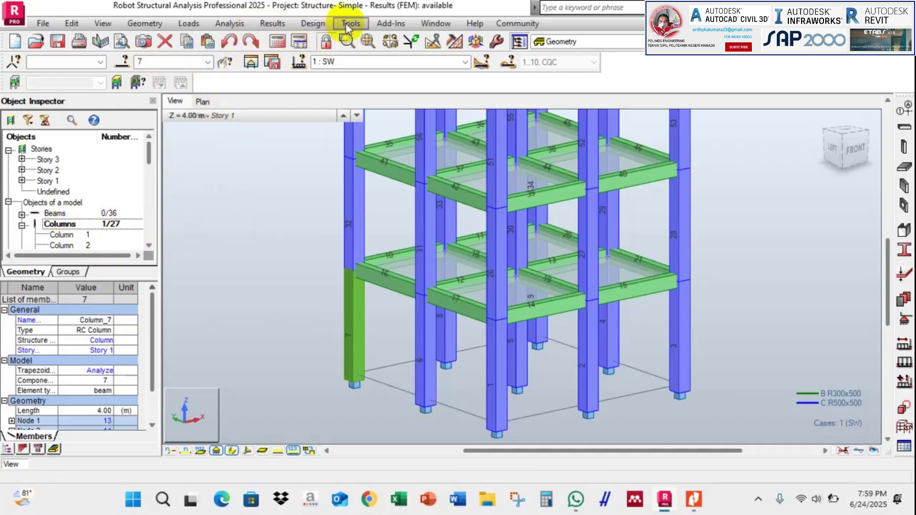
Step: Start the required reinforcement design of RC beams/columns for member 7 and dismiss the calculation messages
{"action": "left_click", "coordinate": [312, 24]}
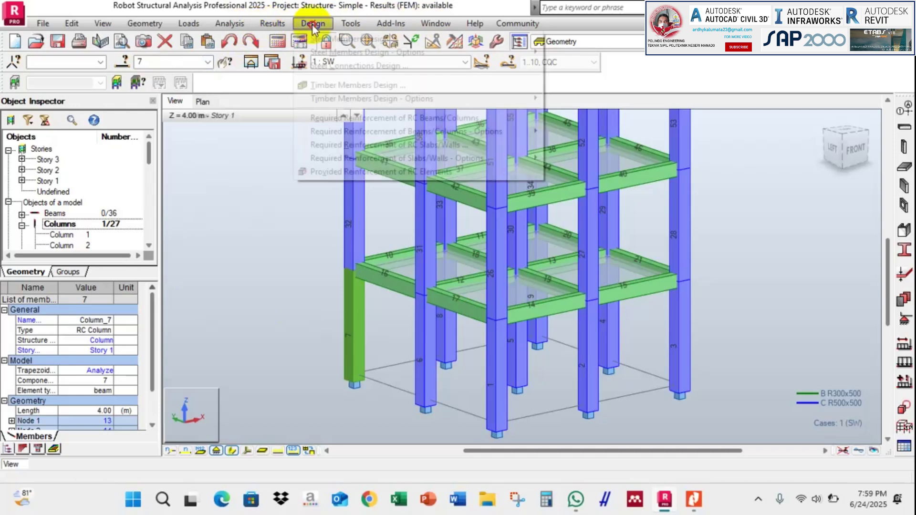
{"action": "mouse_move", "coordinate": [458, 134]}
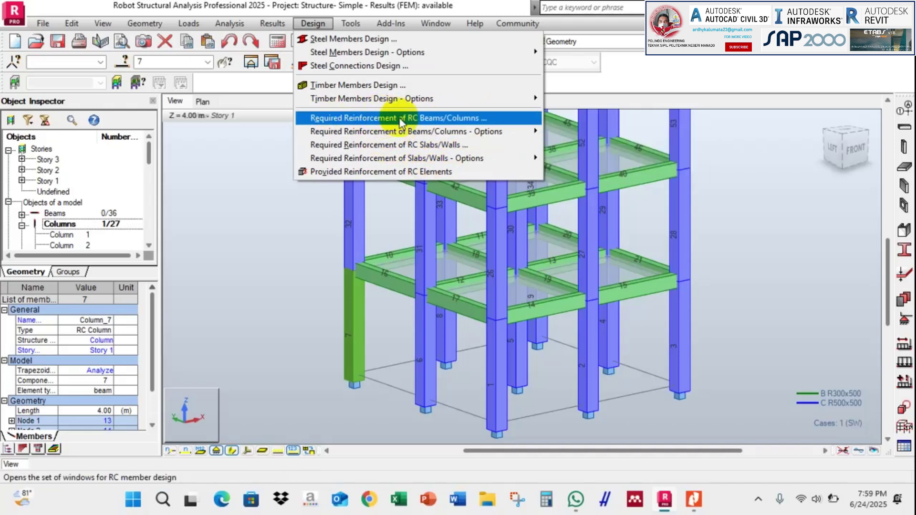
{"action": "left_click", "coordinate": [433, 118]}
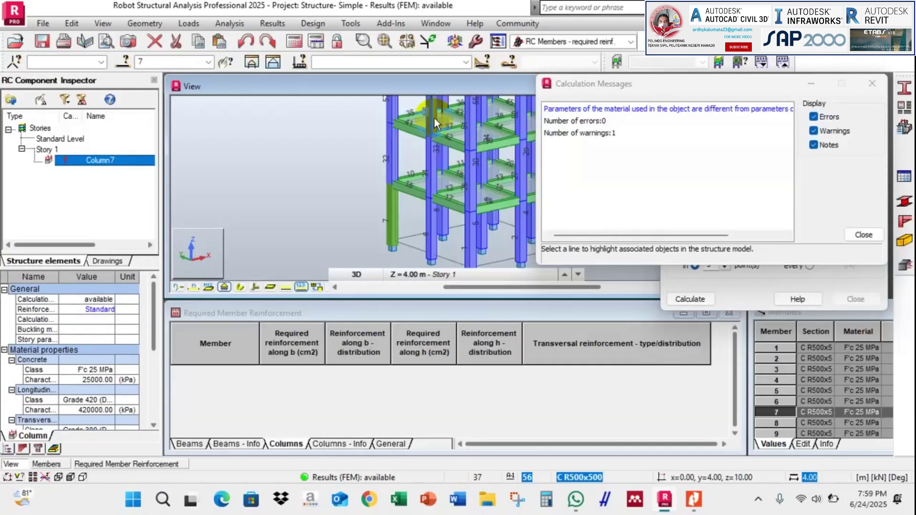
{"action": "left_click", "coordinate": [864, 236]}
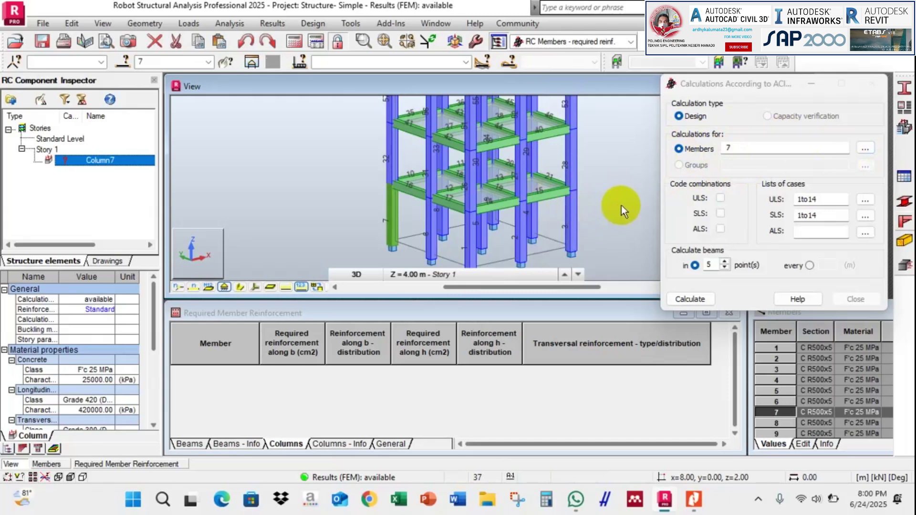
Step: Review the load cases in the ULS case selection for the member 7 calculation
{"action": "scroll", "coordinate": [623, 205], "scroll_direction": "down", "scroll_amount": 1}
{"action": "middle_click_drag", "start_coordinate": [622, 200], "coordinate": [577, 213]}
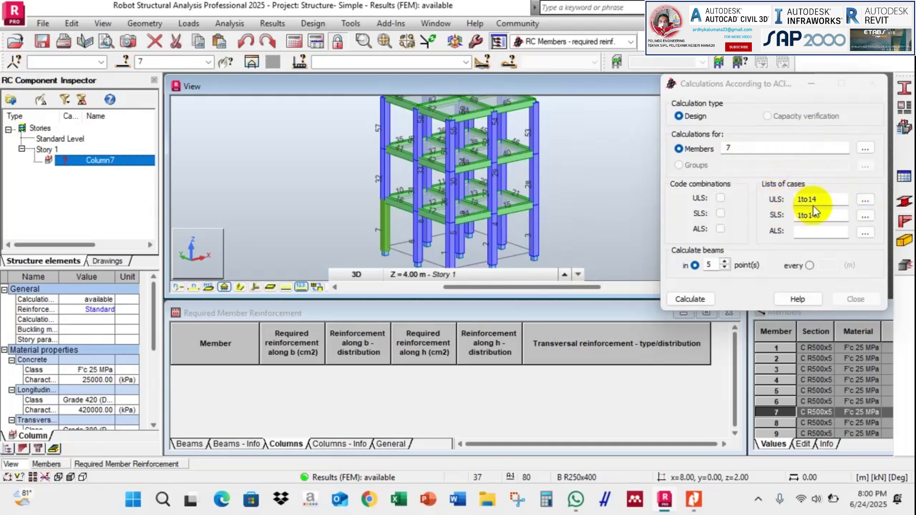
{"action": "left_click", "coordinate": [865, 201]}
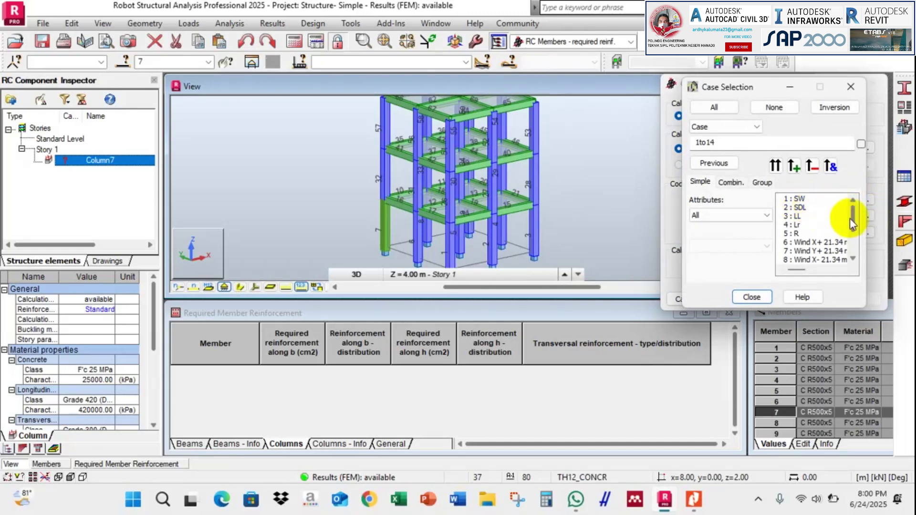
{"action": "scroll", "coordinate": [849, 218], "scroll_direction": "down", "scroll_amount": 2}
{"action": "left_click", "coordinate": [752, 298]}
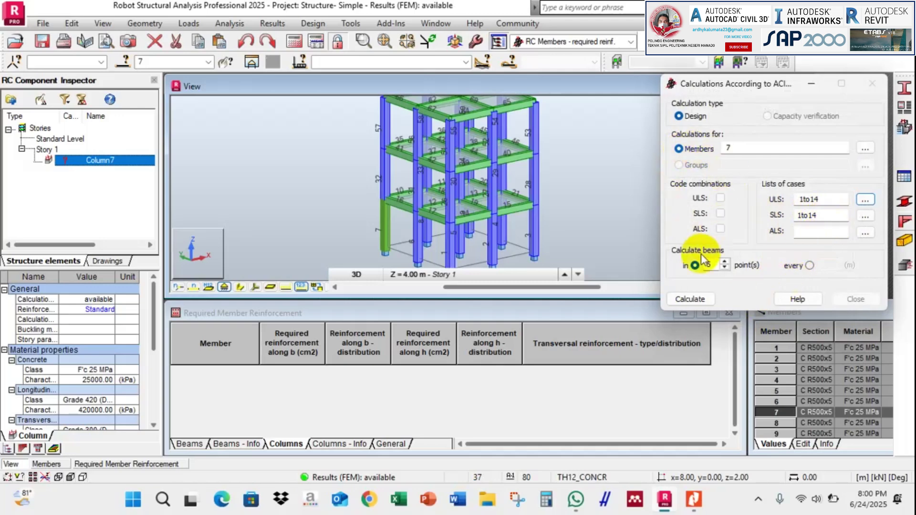
Step: Calculate the required reinforcement for member 7 with ULS and SLS cases 1to14, and dismiss the calculation report and messages
{"action": "left_click", "coordinate": [691, 299]}
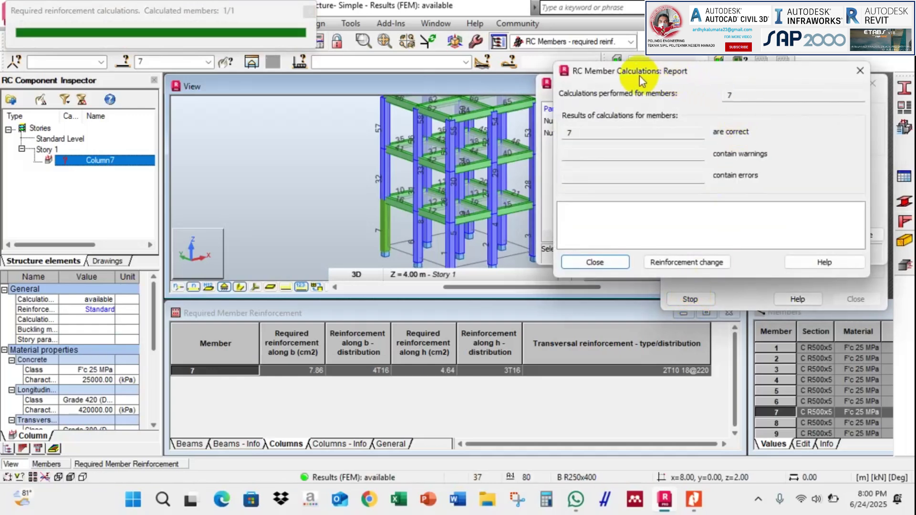
{"action": "left_click_drag", "start_coordinate": [639, 75], "coordinate": [300, 93]}
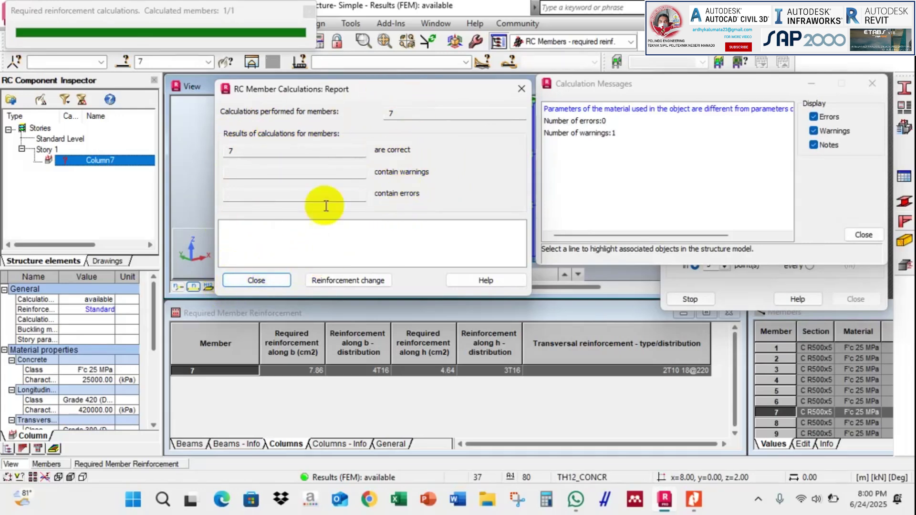
{"action": "left_click", "coordinate": [256, 280]}
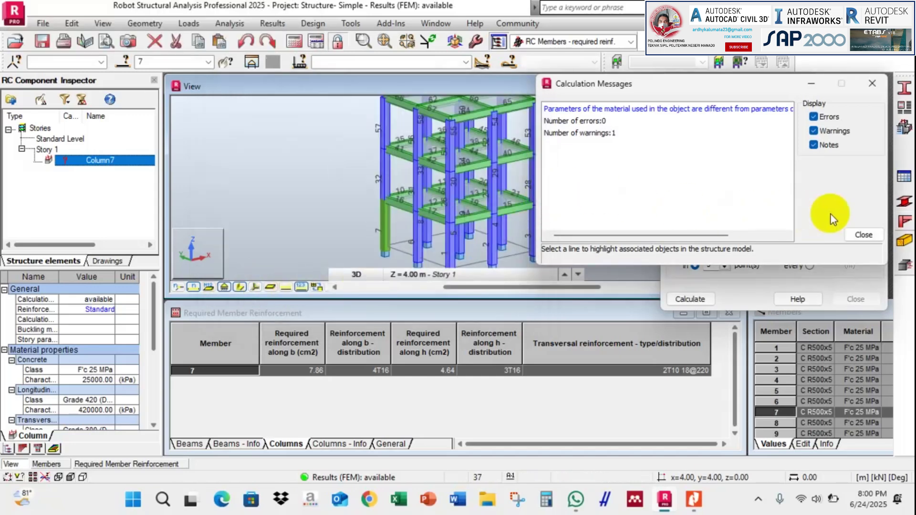
{"action": "left_click", "coordinate": [863, 234]}
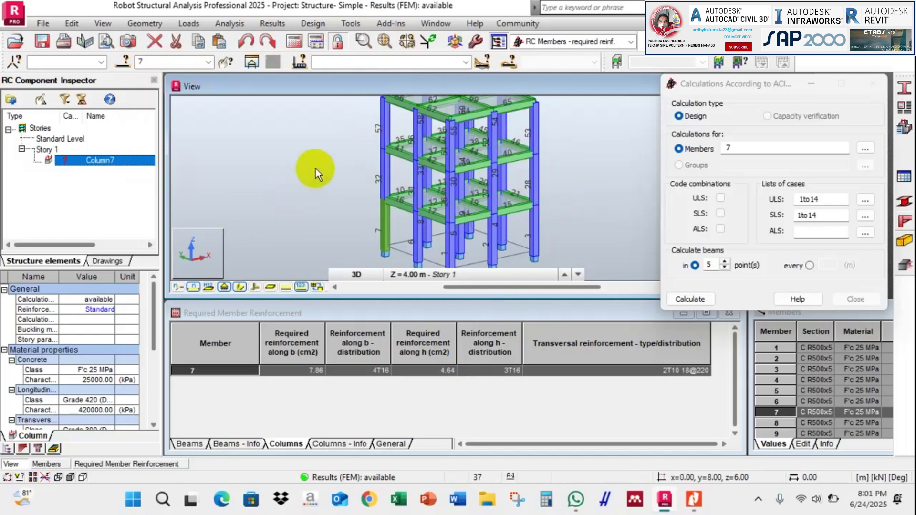
Step: Load column 7 into the provided reinforcement of RC elements using manual combinations, grouped by story, geometry and column chain
{"action": "middle_click_drag", "start_coordinate": [594, 188], "coordinate": [573, 193]}
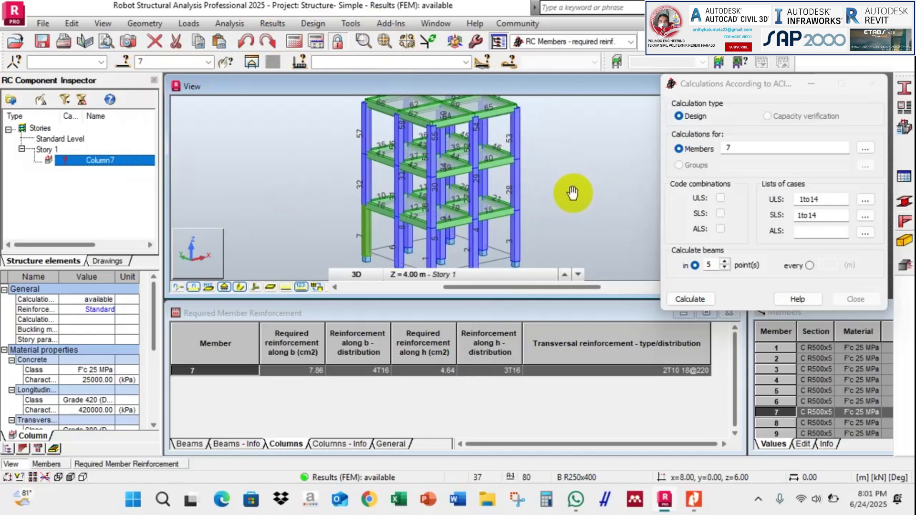
{"action": "left_click", "coordinate": [313, 23]}
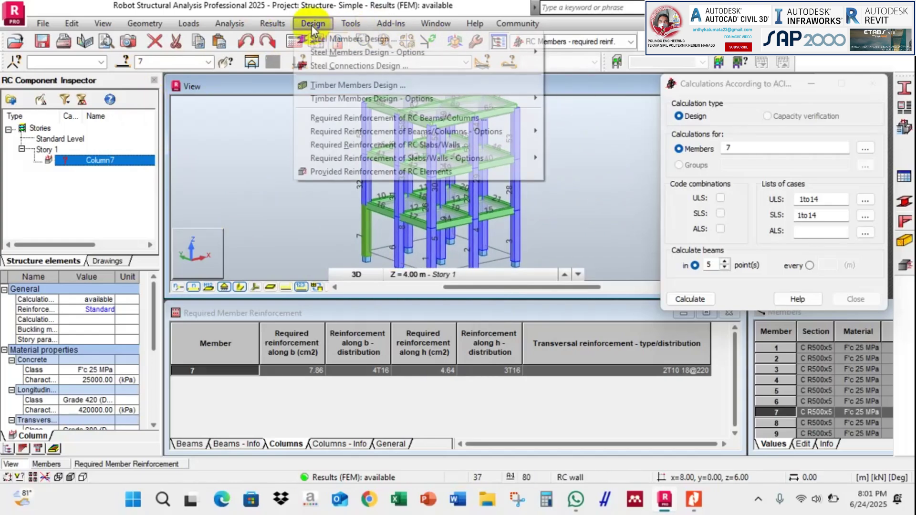
{"action": "mouse_move", "coordinate": [350, 24]}
{"action": "mouse_move", "coordinate": [313, 24]}
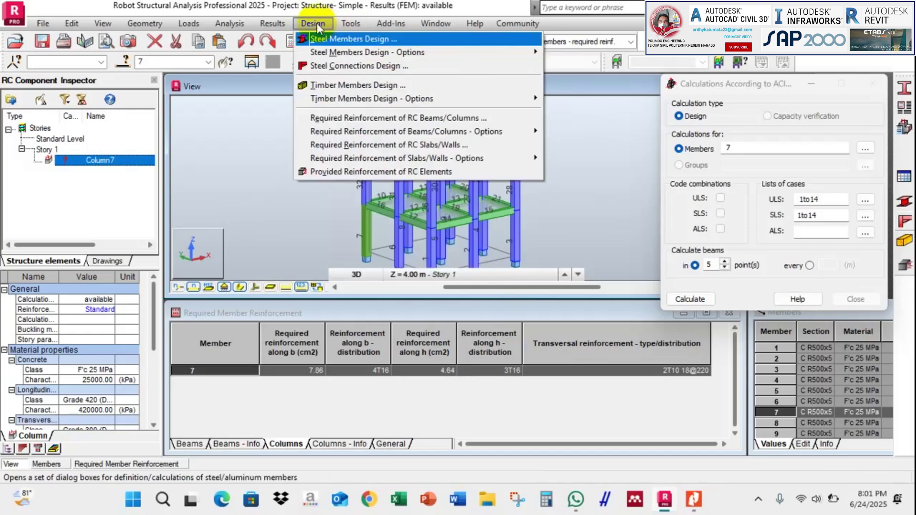
{"action": "left_click", "coordinate": [325, 171]}
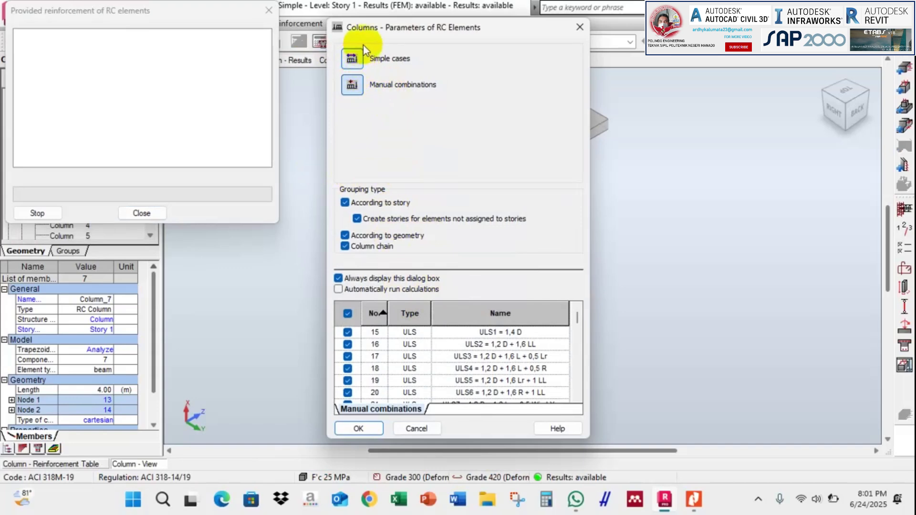
{"action": "left_click_drag", "start_coordinate": [374, 31], "coordinate": [368, 32]}
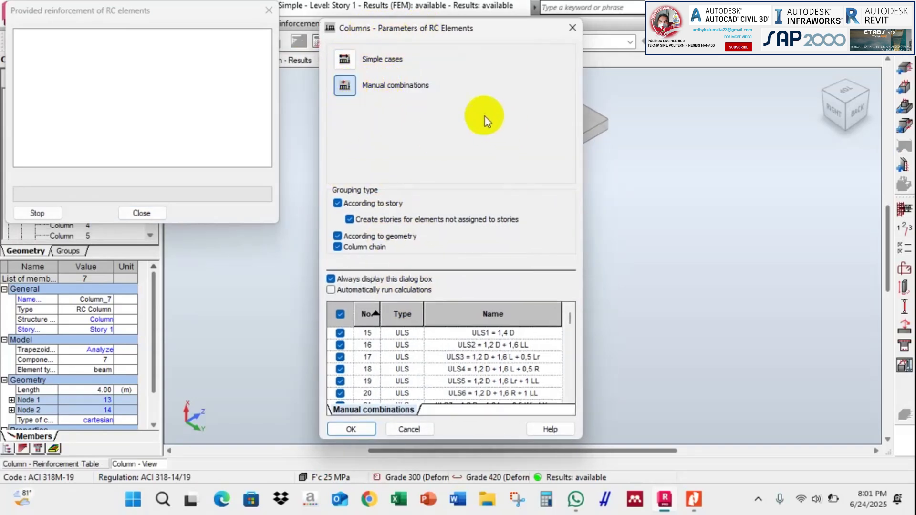
{"action": "left_click", "coordinate": [359, 427]}
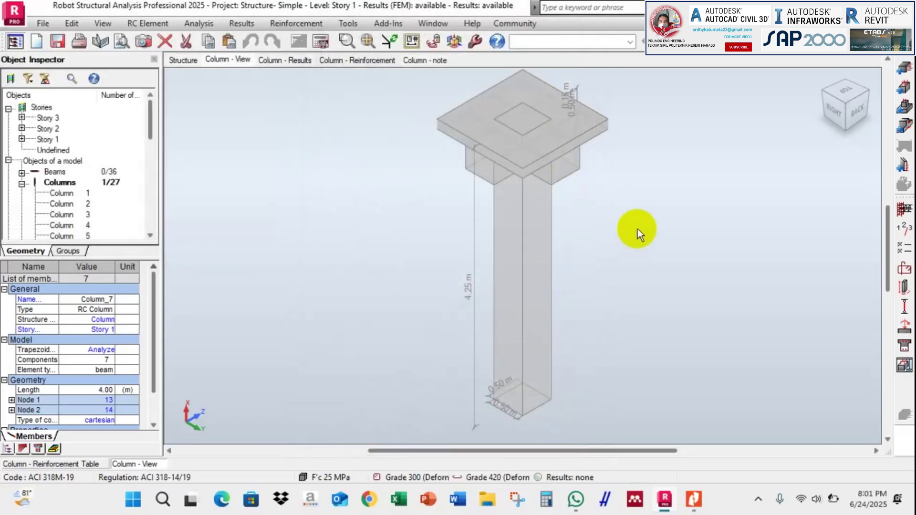
Step: Examine the column's geometry and dimensions in the right and isometric views, and display the column results page
{"action": "middle_click_drag", "start_coordinate": [624, 234], "coordinate": [597, 240]}
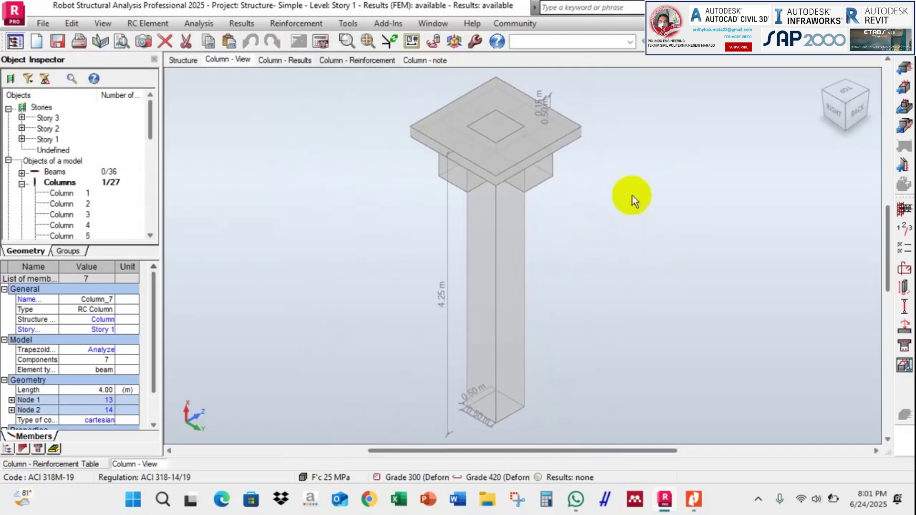
{"action": "left_click", "coordinate": [837, 114]}
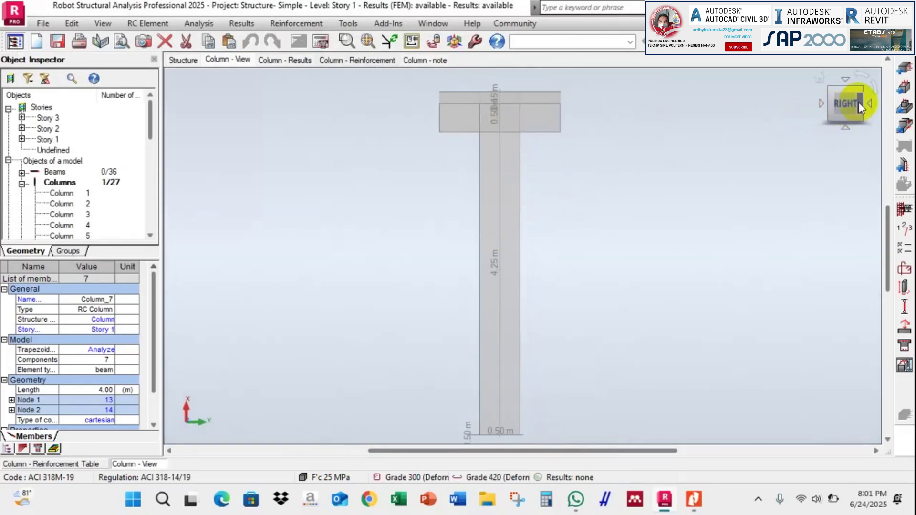
{"action": "left_click", "coordinate": [862, 91]}
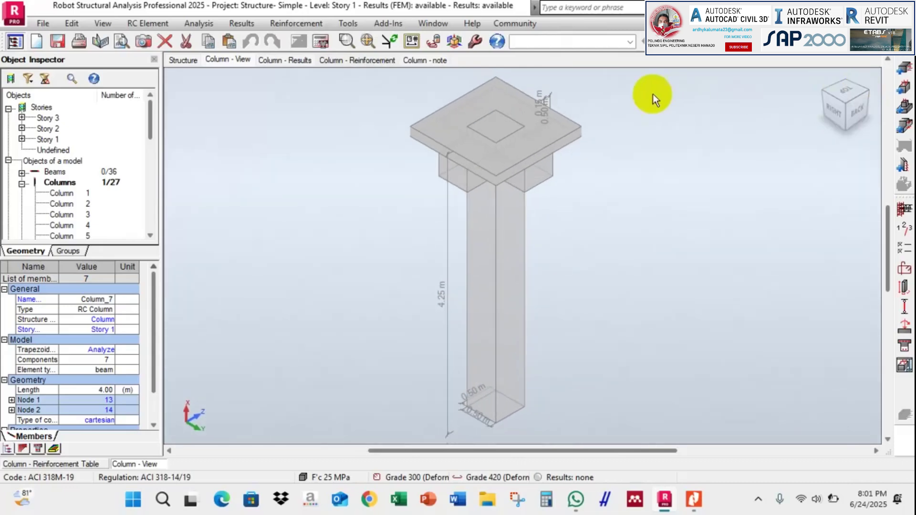
{"action": "scroll", "coordinate": [559, 110], "scroll_direction": "up", "scroll_amount": 6}
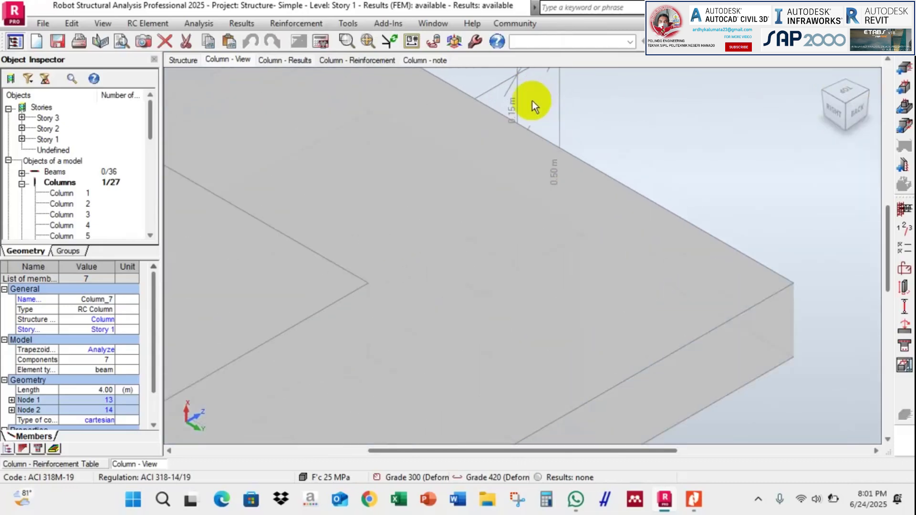
{"action": "scroll", "coordinate": [524, 132], "scroll_direction": "down", "scroll_amount": 8}
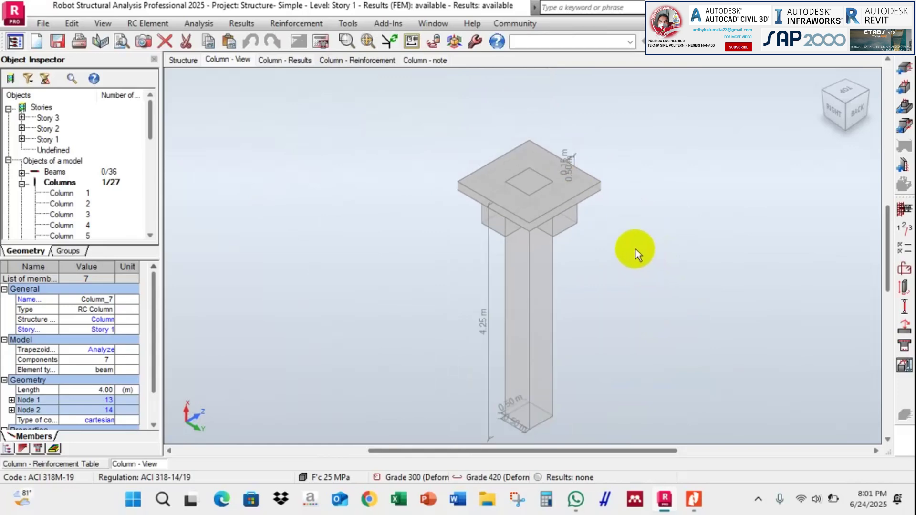
{"action": "scroll", "coordinate": [522, 405], "scroll_direction": "up", "scroll_amount": 3}
{"action": "mouse_move", "coordinate": [653, 285]}
{"action": "middle_mouse_down"}
{"action": "mouse_move", "coordinate": [589, 290]}
{"action": "mouse_move", "coordinate": [669, 285]}
{"action": "middle_mouse_up"}
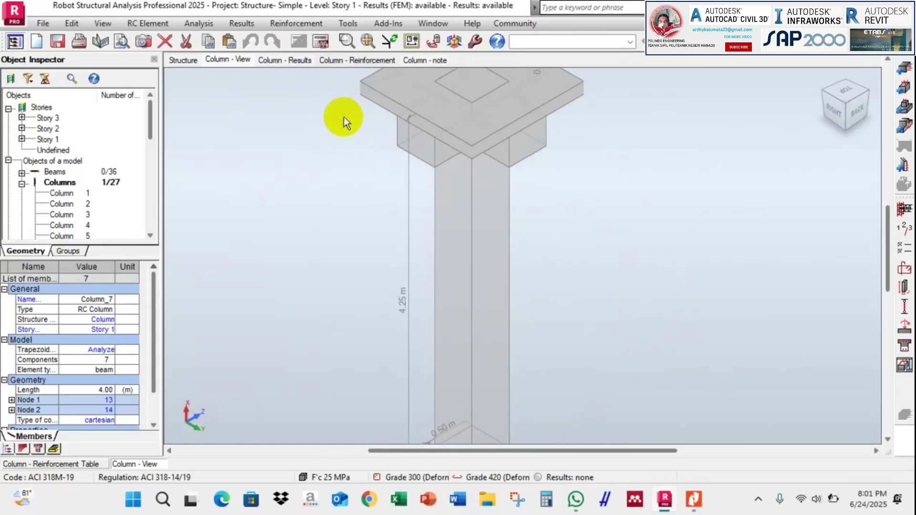
{"action": "left_click", "coordinate": [291, 60]}
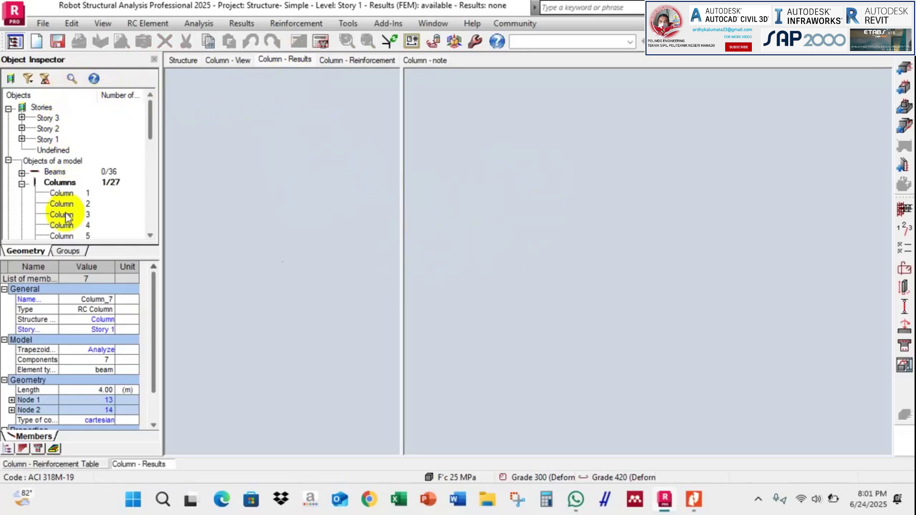
Step: Calculate the provided reinforcement of column 7 without generating drawings or keeping existing reinforcement, and review the column view and interaction results
{"action": "left_click", "coordinate": [315, 46]}
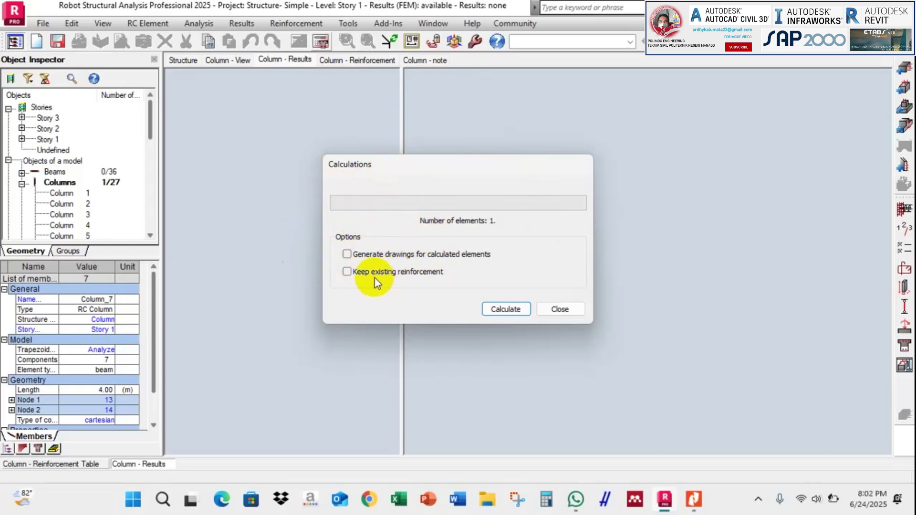
{"action": "left_click", "coordinate": [511, 309]}
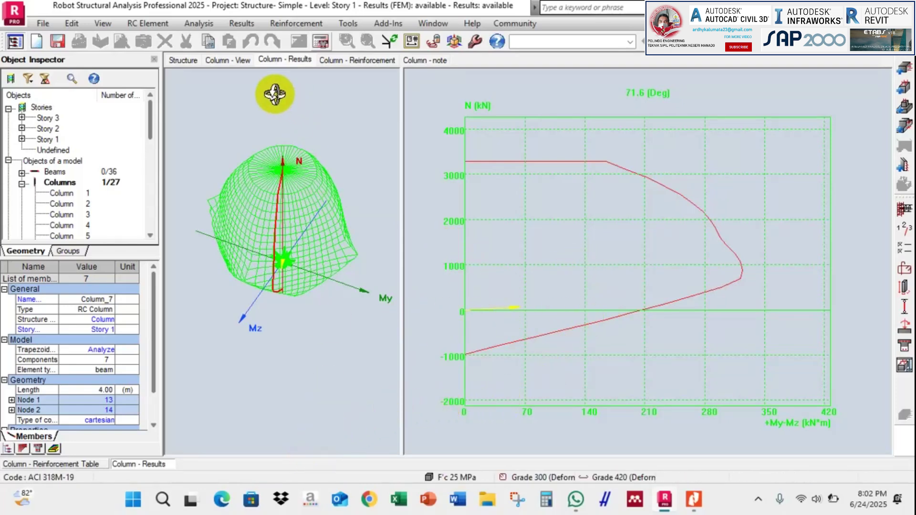
{"action": "left_click", "coordinate": [239, 63]}
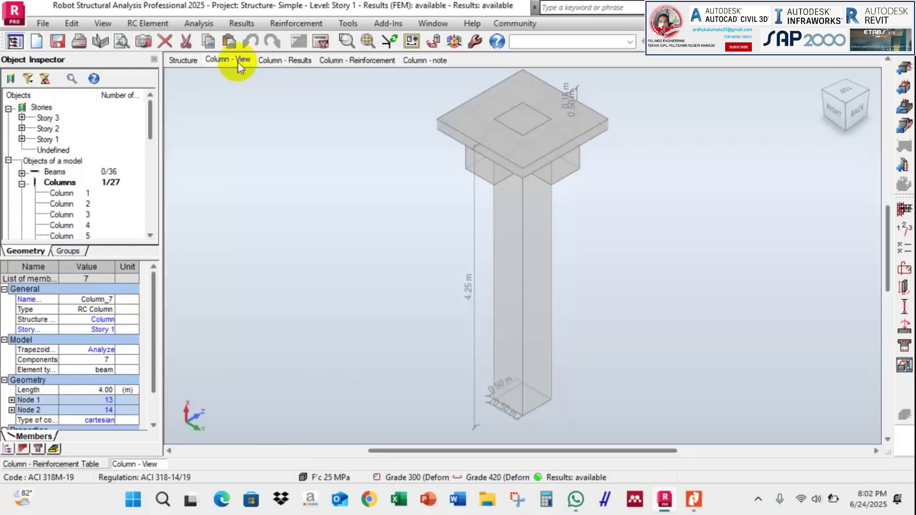
{"action": "left_click", "coordinate": [297, 61]}
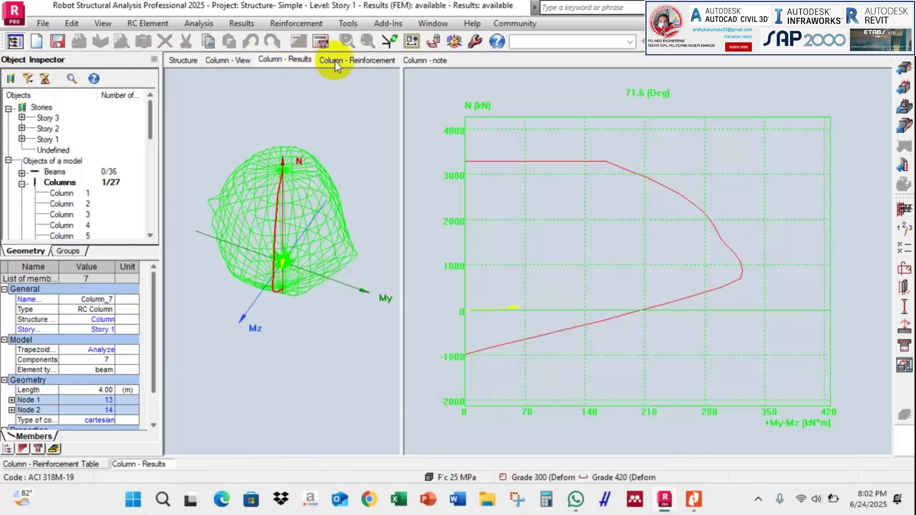
Step: Examine the Column7 design status and the Sn/U, Mn/Mu and Pn/Pu safety ratios in the column calculation note
{"action": "left_click", "coordinate": [408, 61]}
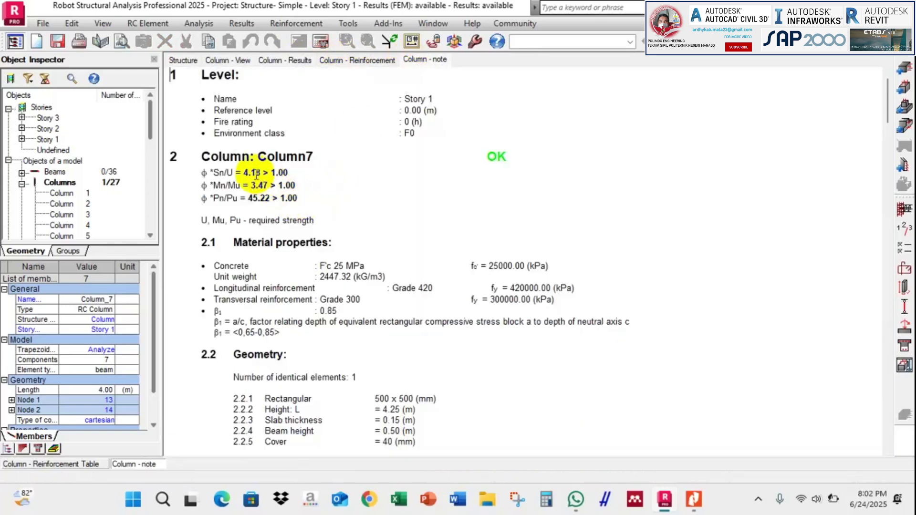
{"action": "left_click_drag", "start_coordinate": [207, 158], "coordinate": [337, 157]}
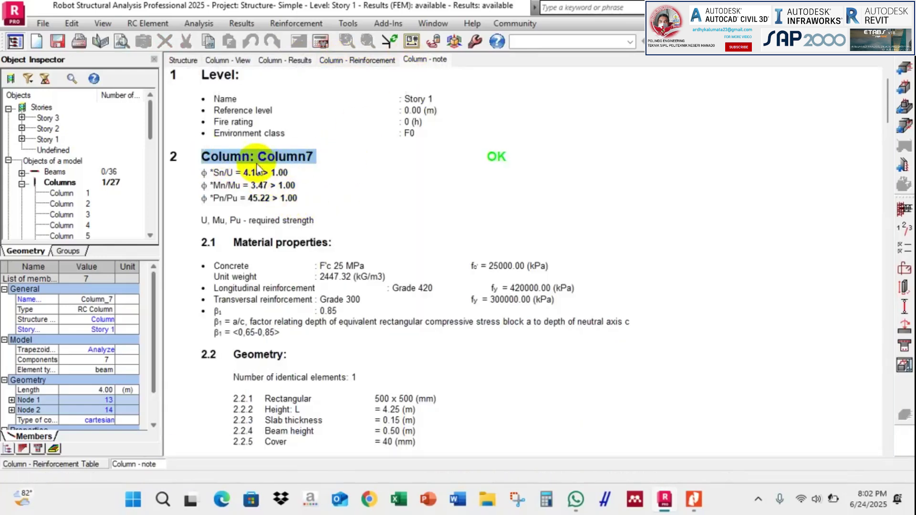
{"action": "left_click", "coordinate": [497, 158]}
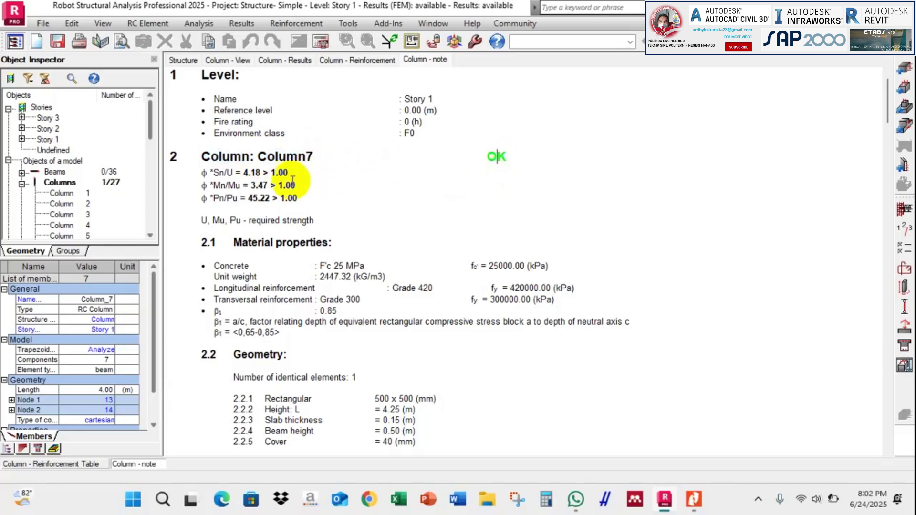
{"action": "left_click_drag", "start_coordinate": [205, 172], "coordinate": [331, 205]}
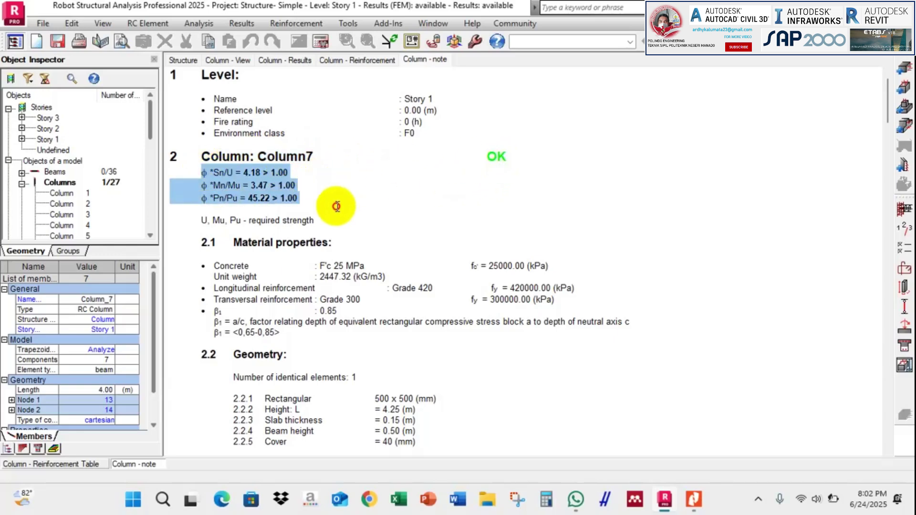
{"action": "left_click", "coordinate": [298, 198]}
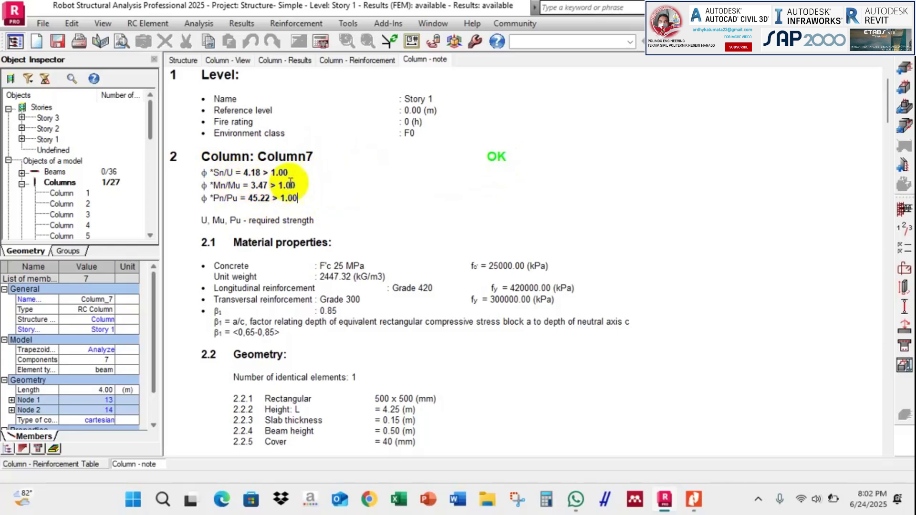
Step: Compare the note's strength ratios with clause 10.5.1.1 on factored column load combinations in the SNI-2847-2019 PDF in Nitro Pro
{"action": "left_click", "coordinate": [692, 501]}
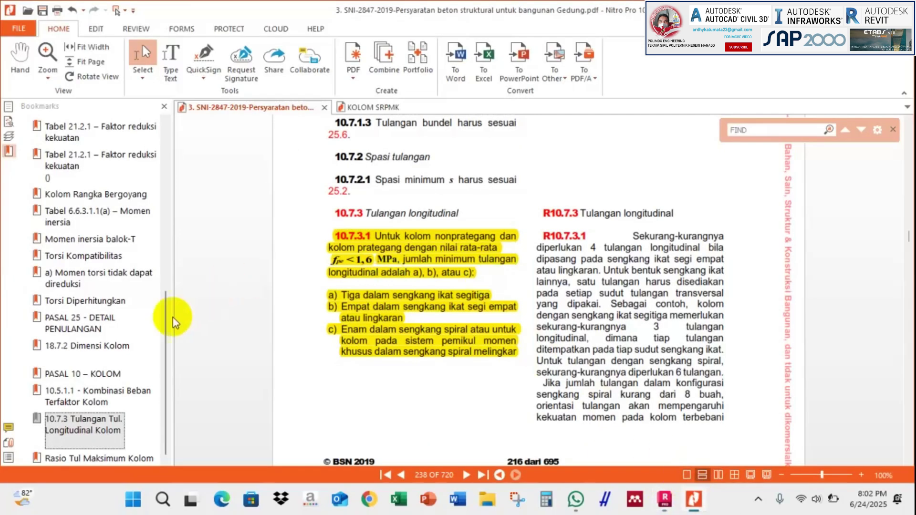
{"action": "left_click", "coordinate": [88, 397]}
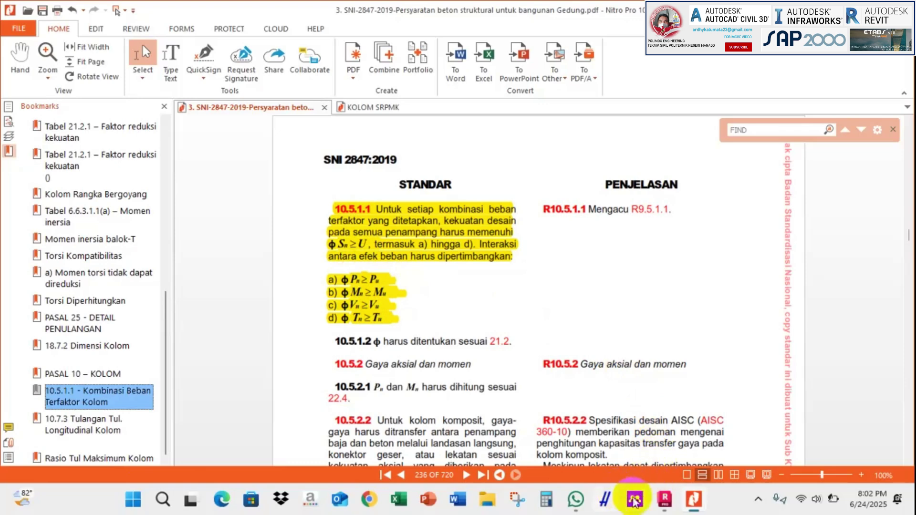
{"action": "left_click", "coordinate": [666, 500]}
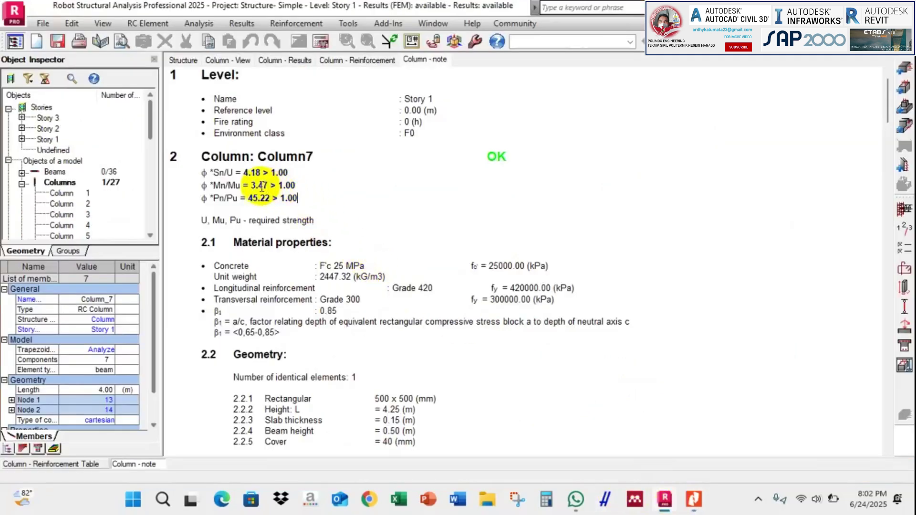
{"action": "left_click_drag", "start_coordinate": [204, 198], "coordinate": [233, 199]}
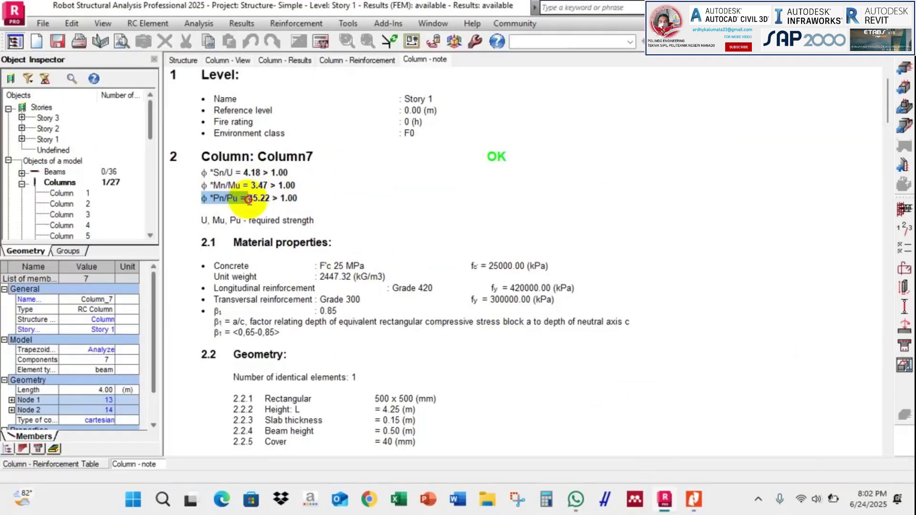
{"action": "left_click", "coordinate": [693, 499]}
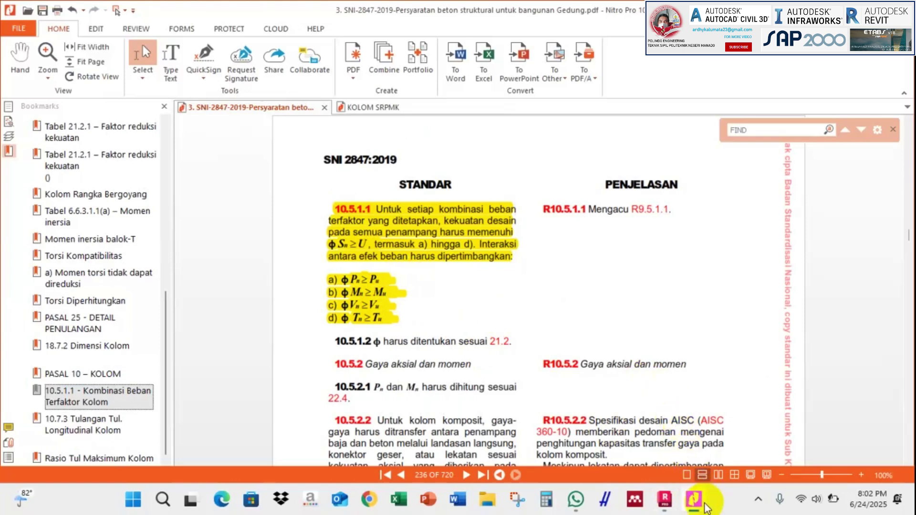
{"action": "mouse_move", "coordinate": [700, 498]}
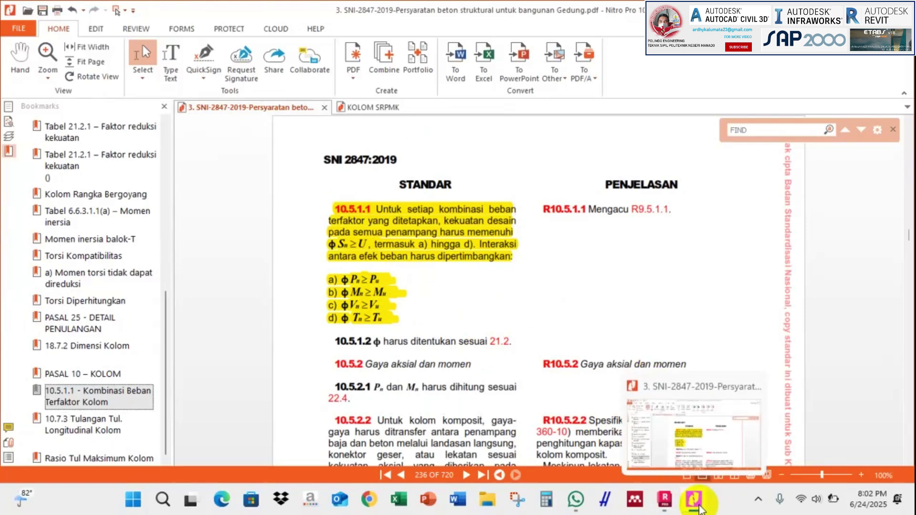
{"action": "left_click", "coordinate": [665, 498]}
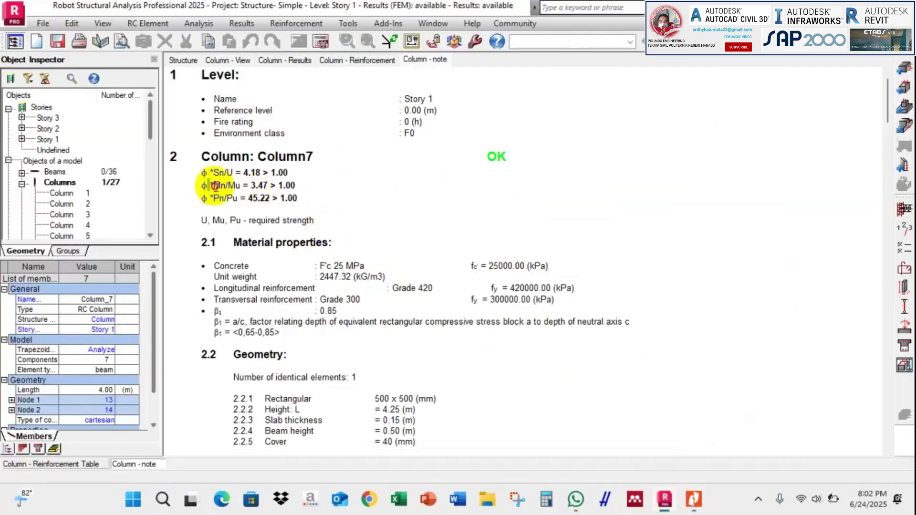
{"action": "left_click_drag", "start_coordinate": [215, 185], "coordinate": [315, 188]}
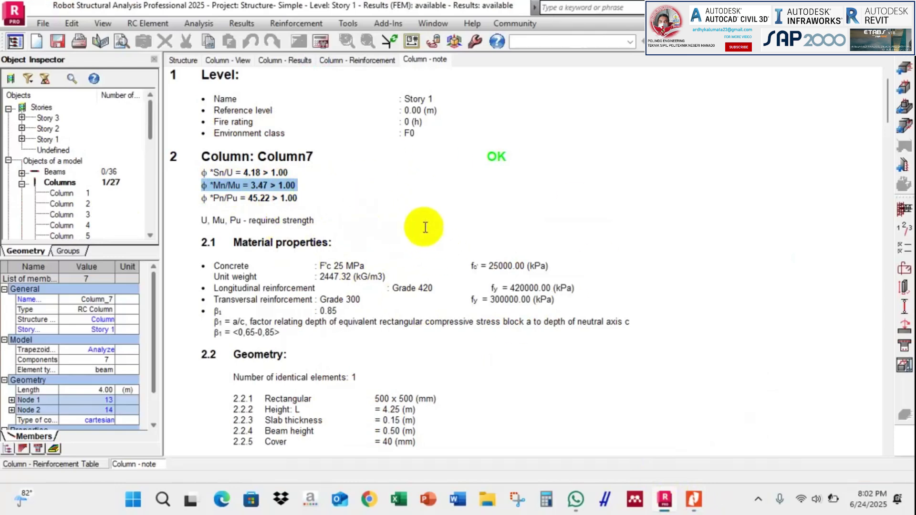
Step: Inspect the column's generated reinforcement in section and 3D, highlighting the main bars and the transversal bars in turn
{"action": "left_click", "coordinate": [376, 62]}
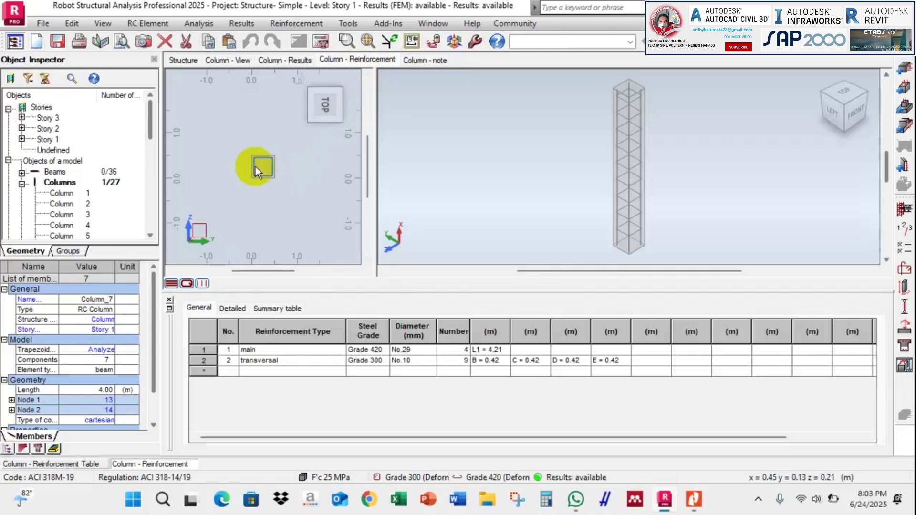
{"action": "scroll", "coordinate": [256, 165], "scroll_direction": "up", "scroll_amount": 6}
{"action": "scroll", "coordinate": [291, 173], "scroll_direction": "down", "scroll_amount": 1}
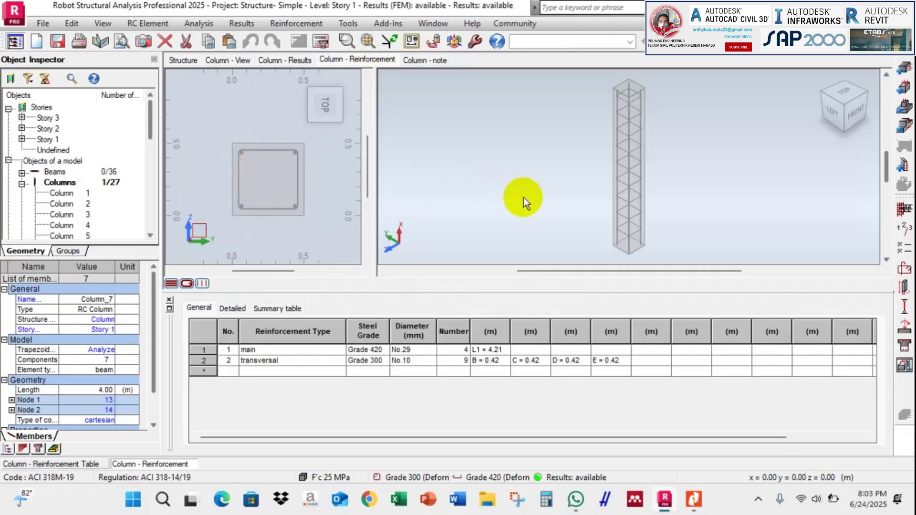
{"action": "scroll", "coordinate": [653, 92], "scroll_direction": "up", "scroll_amount": 3}
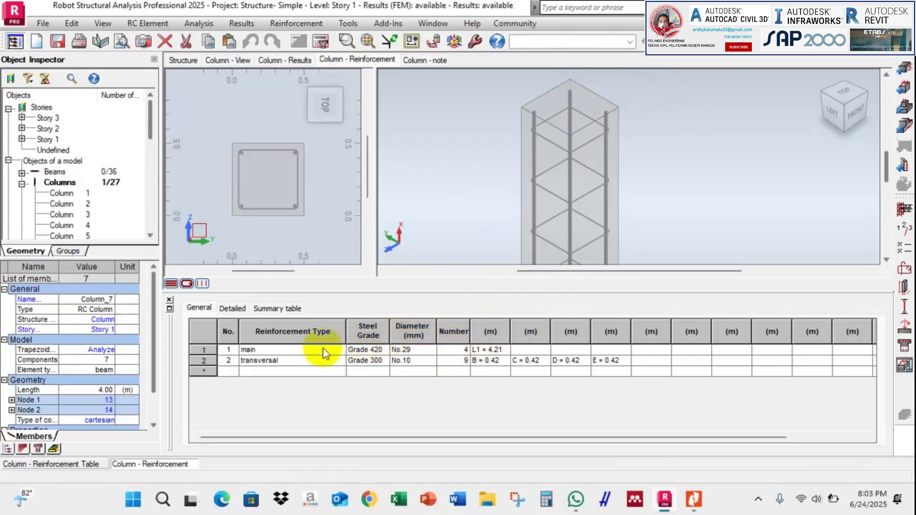
{"action": "left_click", "coordinate": [218, 350]}
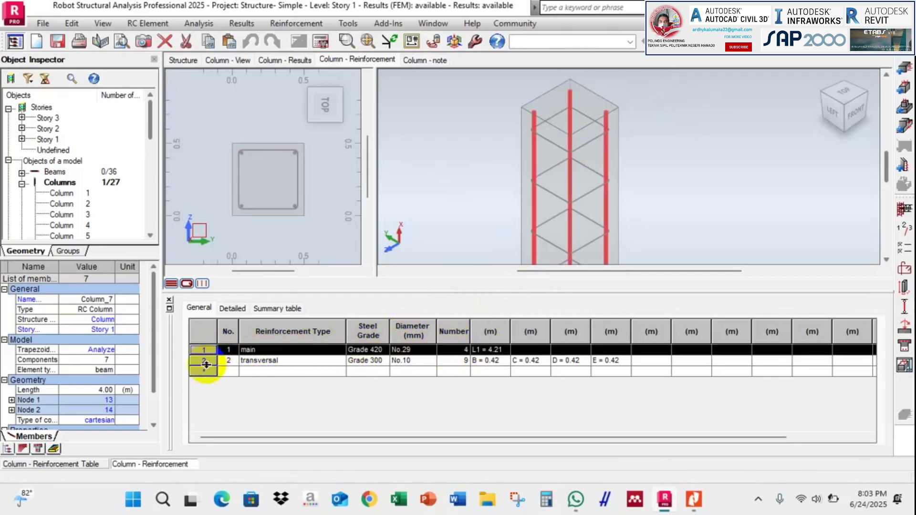
{"action": "left_click_drag", "start_coordinate": [217, 363], "coordinate": [209, 371]}
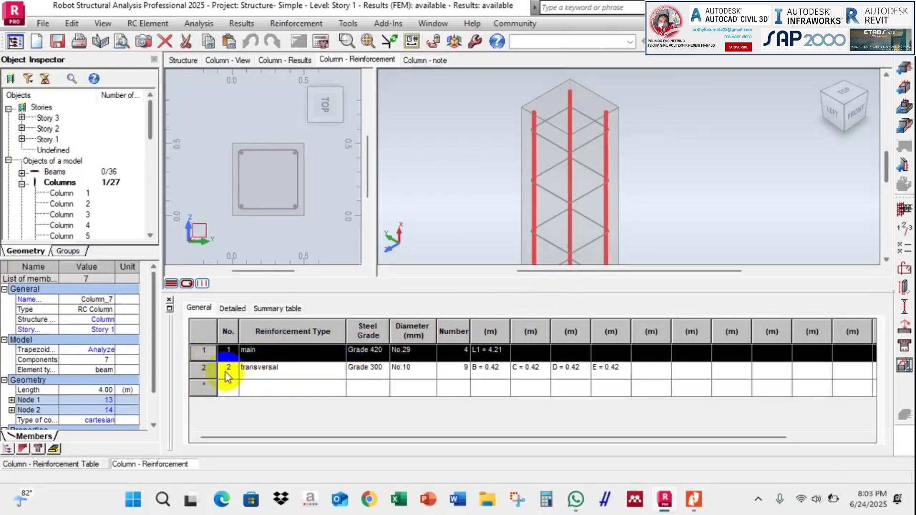
{"action": "left_click", "coordinate": [207, 368]}
{"action": "scroll", "coordinate": [586, 156], "scroll_direction": "down", "scroll_amount": 5}
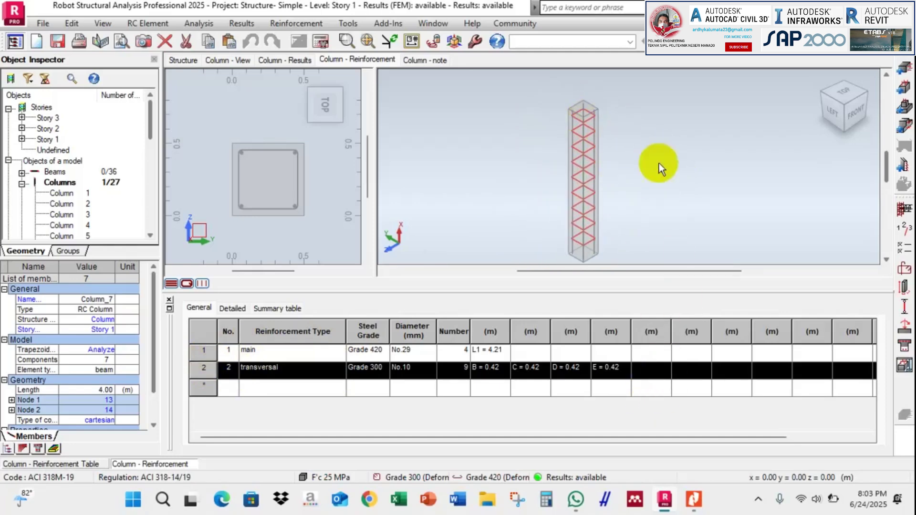
Step: Delete all generated main and transversal reinforcement from column 7 and dismiss the calculation errors
{"action": "middle_click_drag", "start_coordinate": [659, 163], "coordinate": [645, 151]}
{"action": "left_click_drag", "start_coordinate": [615, 251], "coordinate": [615, 251]}
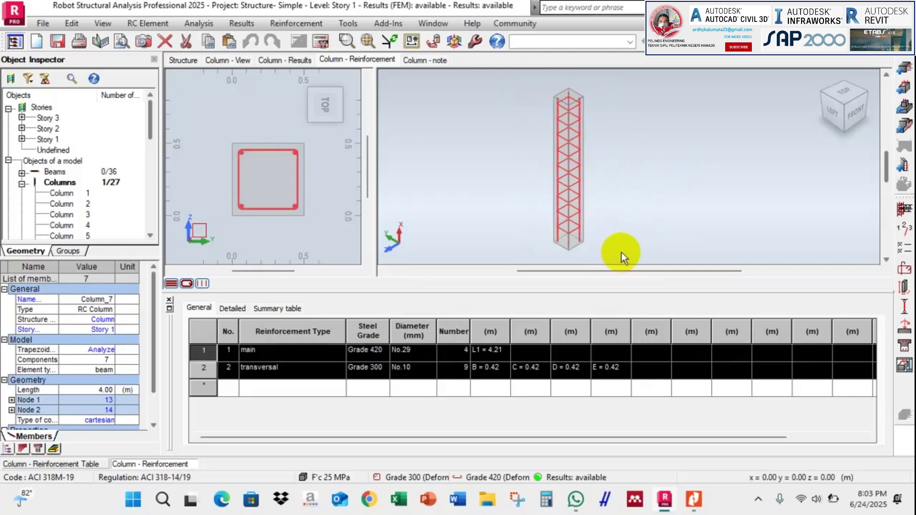
{"action": "key", "text": "Delete"}
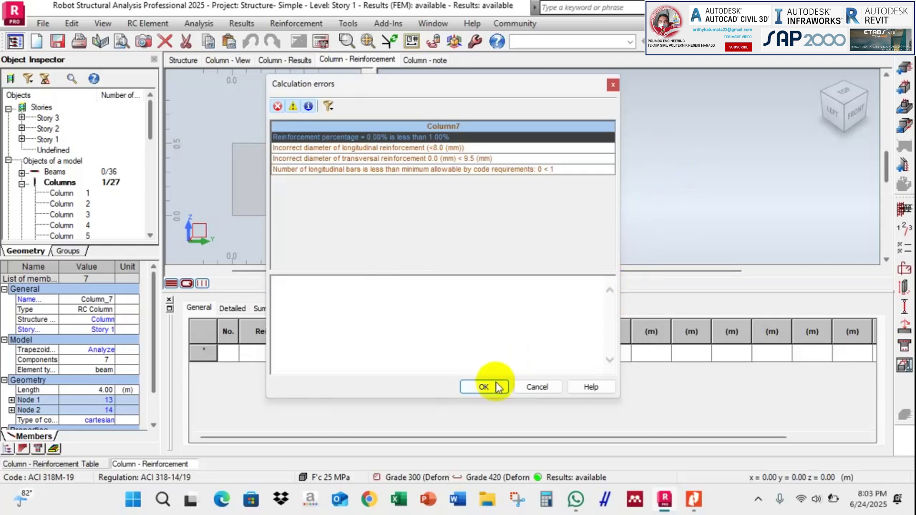
{"action": "left_click", "coordinate": [497, 387]}
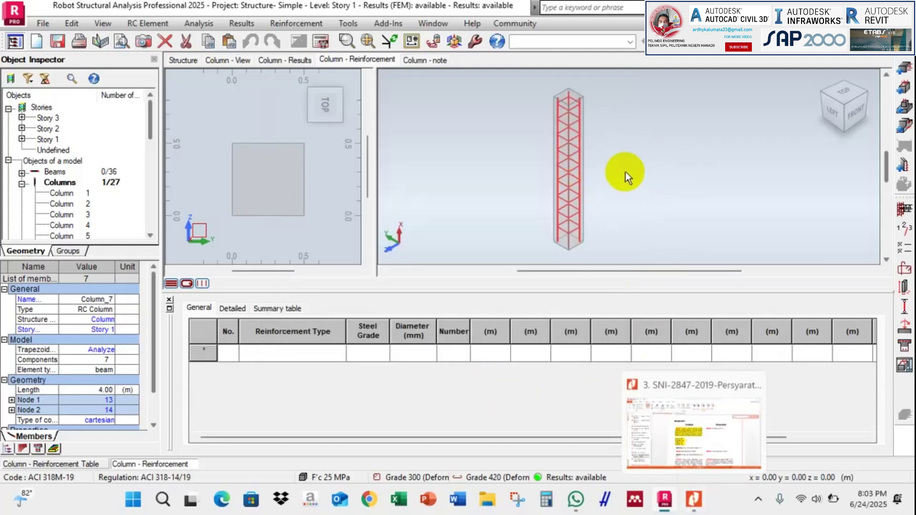
{"action": "scroll", "coordinate": [613, 167], "scroll_direction": "down", "scroll_amount": 1}
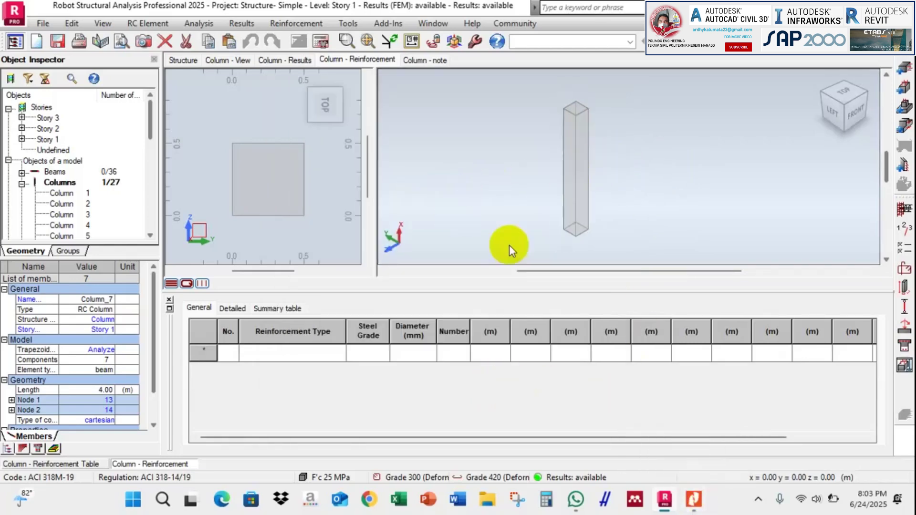
Step: Switch to Nitro Pro and review the transverse reinforcement detail in section 4 of the KOLOM SRPMK drawing
{"action": "left_click", "coordinate": [693, 499]}
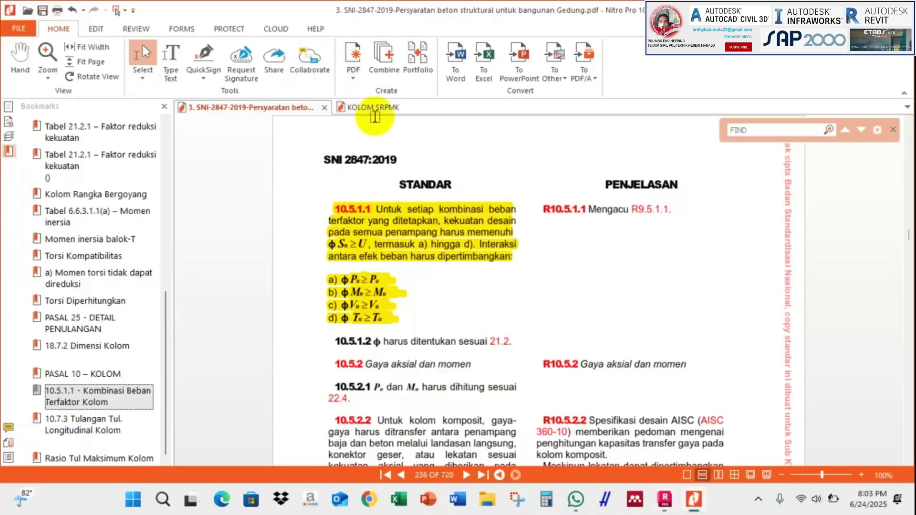
{"action": "left_click", "coordinate": [370, 108]}
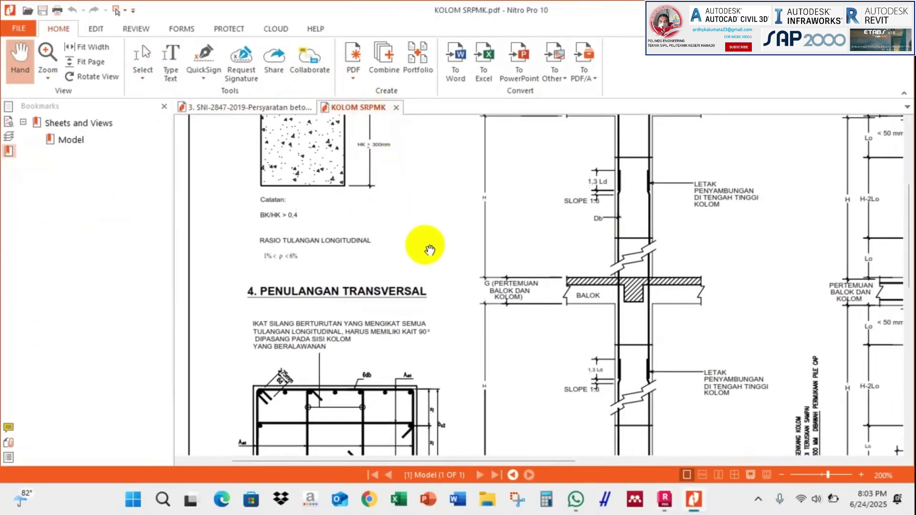
{"action": "scroll", "coordinate": [430, 249], "scroll_direction": "down", "scroll_amount": 3}
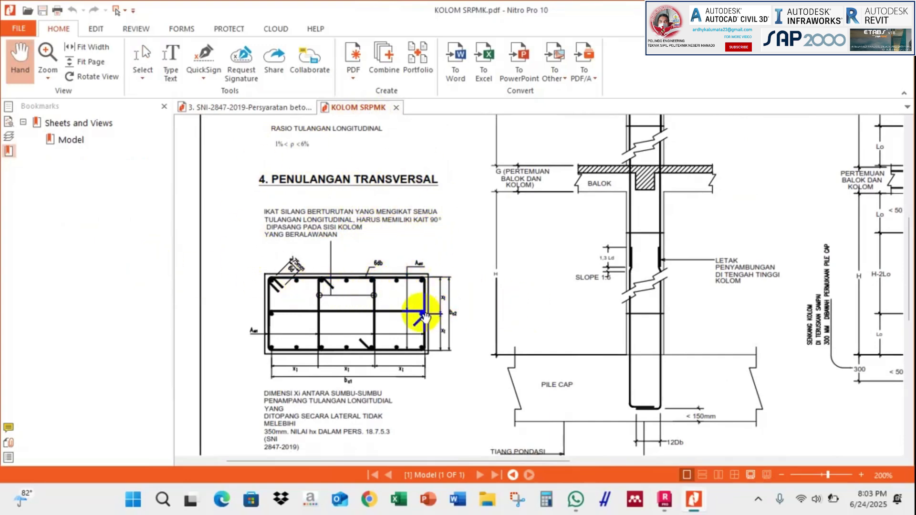
{"action": "mouse_move", "coordinate": [469, 256]}
{"action": "left_mouse_down"}
{"action": "mouse_move", "coordinate": [468, 237]}
{"action": "mouse_move", "coordinate": [503, 256]}
{"action": "mouse_move", "coordinate": [473, 256]}
{"action": "mouse_move", "coordinate": [453, 292]}
{"action": "mouse_move", "coordinate": [504, 291]}
{"action": "left_mouse_up"}
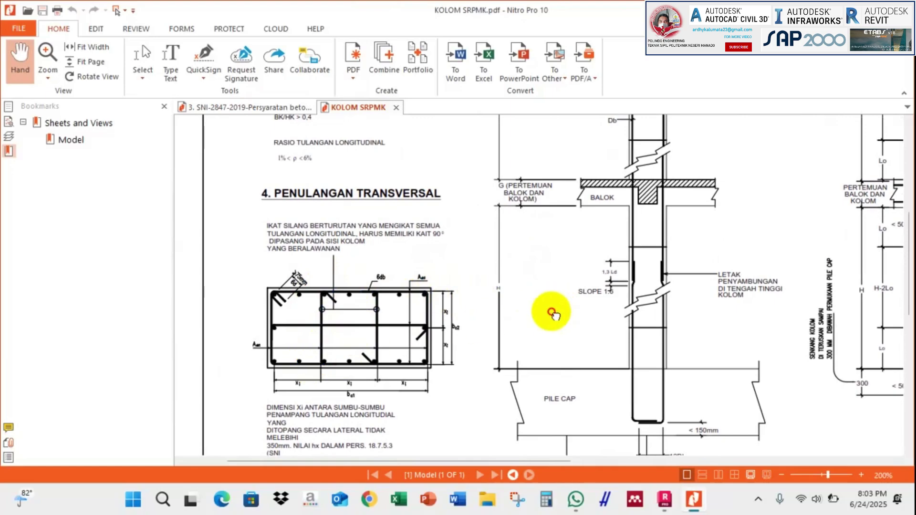
Step: Examine the bar spacing and hook details of the column sections under "5. DETAIL SENGKANG KOLOM (UMUM)" in the drawing
{"action": "mouse_move", "coordinate": [552, 311]}
{"action": "left_mouse_down"}
{"action": "mouse_move", "coordinate": [322, 324]}
{"action": "mouse_move", "coordinate": [228, 310]}
{"action": "left_mouse_up"}
{"action": "mouse_move", "coordinate": [487, 306]}
{"action": "left_mouse_down"}
{"action": "mouse_move", "coordinate": [409, 327]}
{"action": "mouse_move", "coordinate": [578, 388]}
{"action": "mouse_move", "coordinate": [618, 376]}
{"action": "mouse_move", "coordinate": [682, 248]}
{"action": "left_mouse_up"}
{"action": "scroll", "coordinate": [654, 128], "scroll_direction": "down", "scroll_amount": 10}
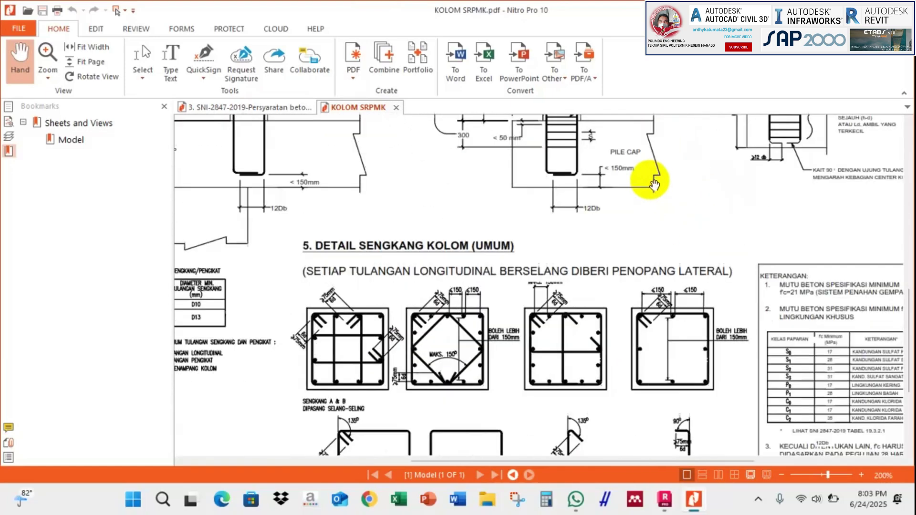
{"action": "scroll", "coordinate": [667, 262], "scroll_direction": "up", "scroll_amount": 1}
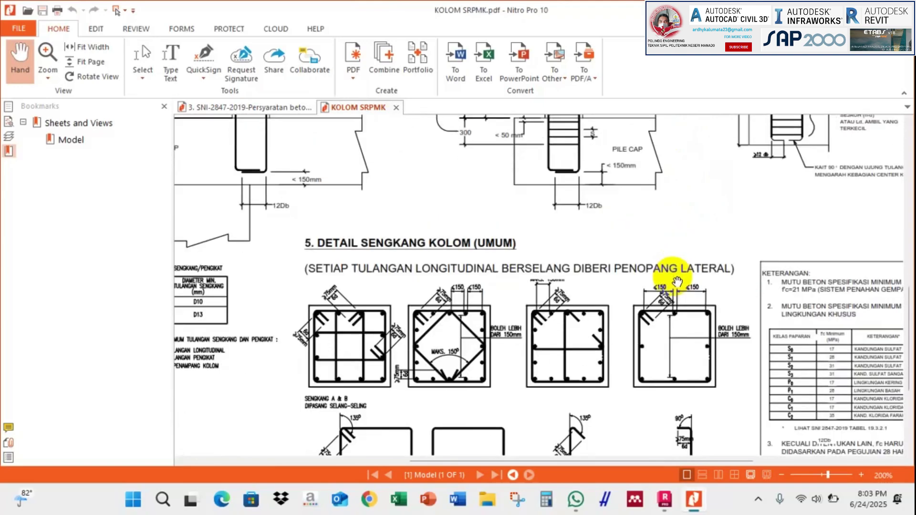
{"action": "scroll", "coordinate": [737, 319], "scroll_direction": "up", "scroll_amount": 3, "text": "ctrl"}
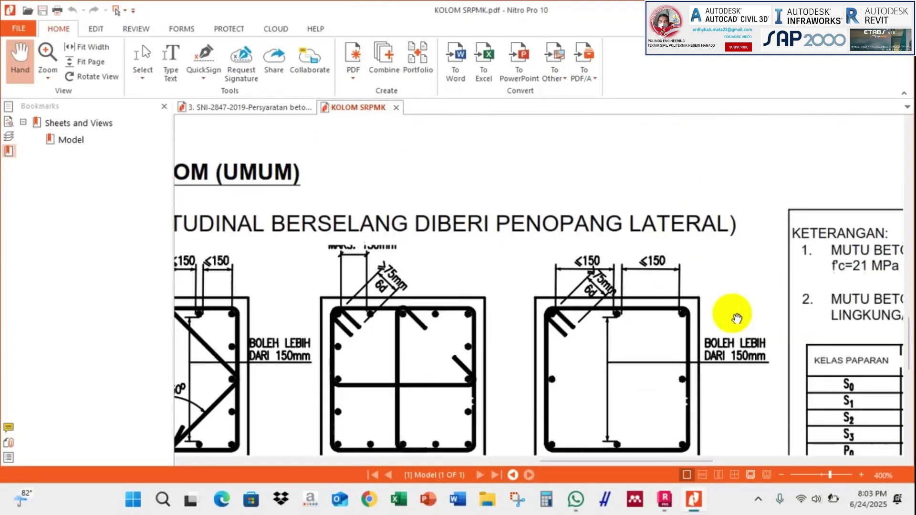
{"action": "scroll", "coordinate": [651, 262], "scroll_direction": "down", "scroll_amount": 1, "text": "ctrl"}
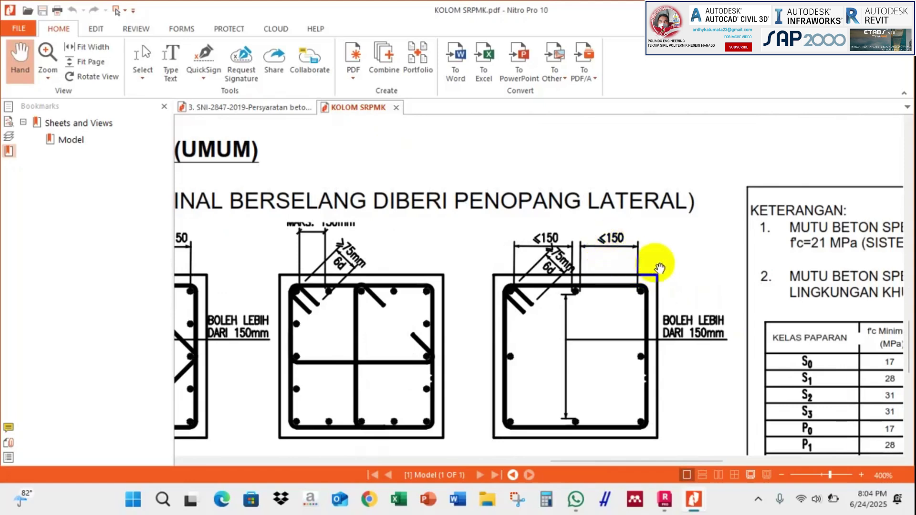
Step: Review the ≤150 bar spacing across the column sections and the hook shapes of stirrups A and B below them
{"action": "left_click_drag", "start_coordinate": [676, 250], "coordinate": [680, 218]}
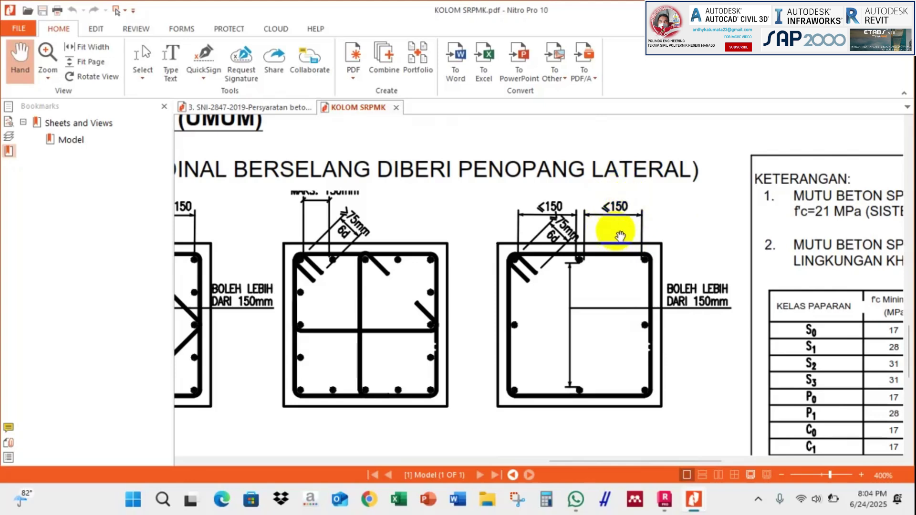
{"action": "left_click_drag", "start_coordinate": [619, 229], "coordinate": [612, 221]}
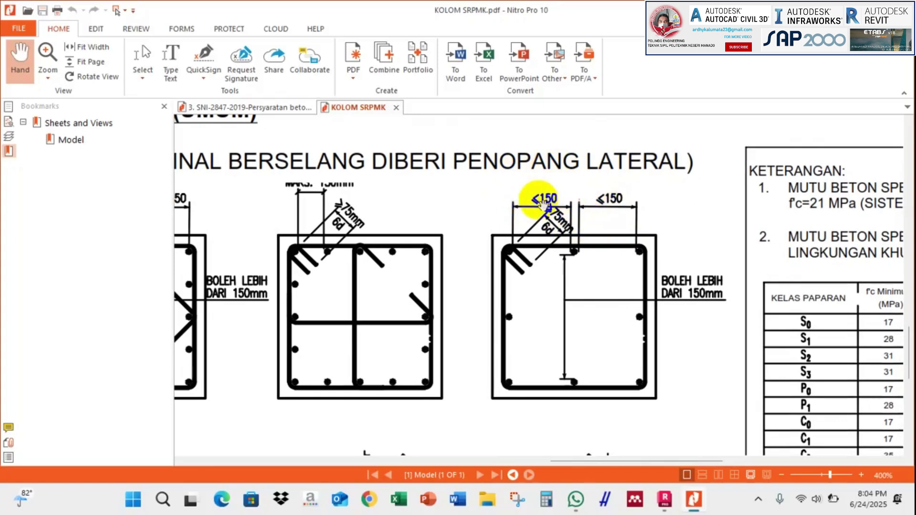
{"action": "left_click_drag", "start_coordinate": [668, 202], "coordinate": [666, 213]}
{"action": "left_click_drag", "start_coordinate": [652, 253], "coordinate": [702, 254]}
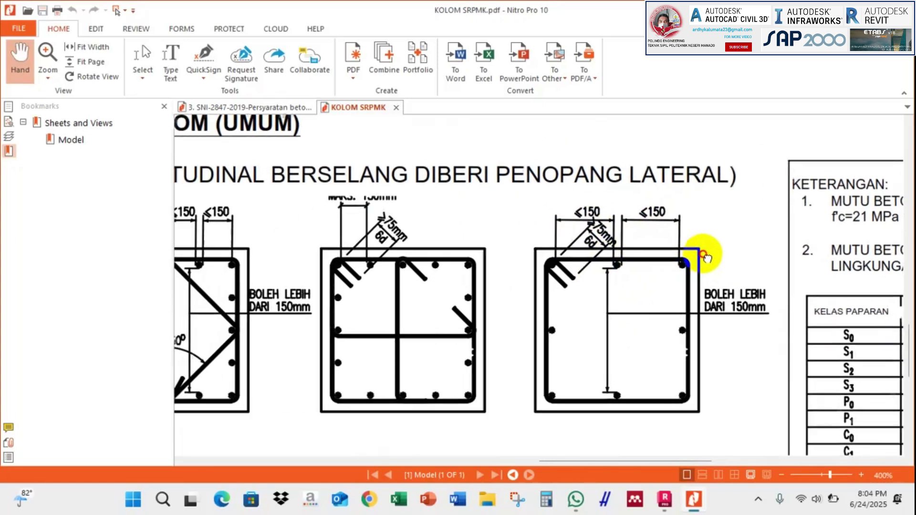
{"action": "left_click_drag", "start_coordinate": [454, 249], "coordinate": [582, 252]}
{"action": "left_click_drag", "start_coordinate": [395, 236], "coordinate": [608, 236]}
{"action": "left_click_drag", "start_coordinate": [475, 263], "coordinate": [475, 195]}
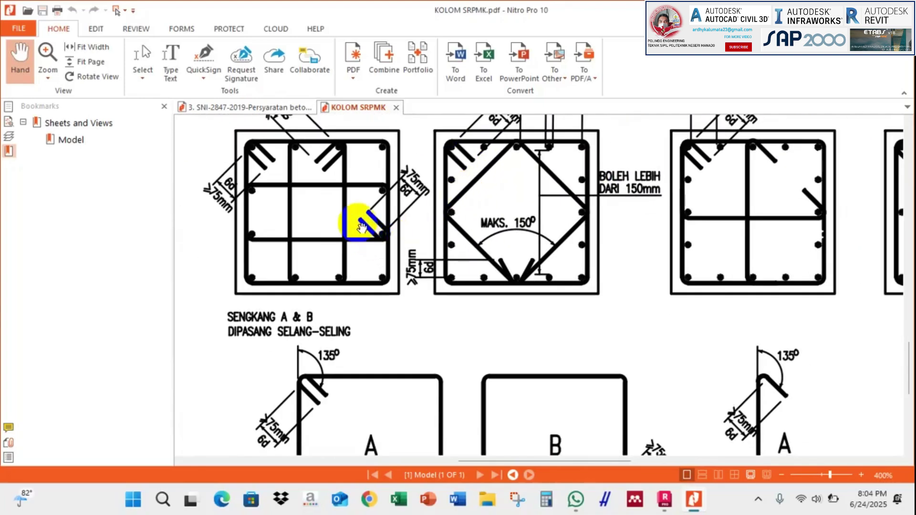
{"action": "left_click_drag", "start_coordinate": [530, 331], "coordinate": [446, 224]}
{"action": "left_click_drag", "start_coordinate": [503, 287], "coordinate": [484, 311]}
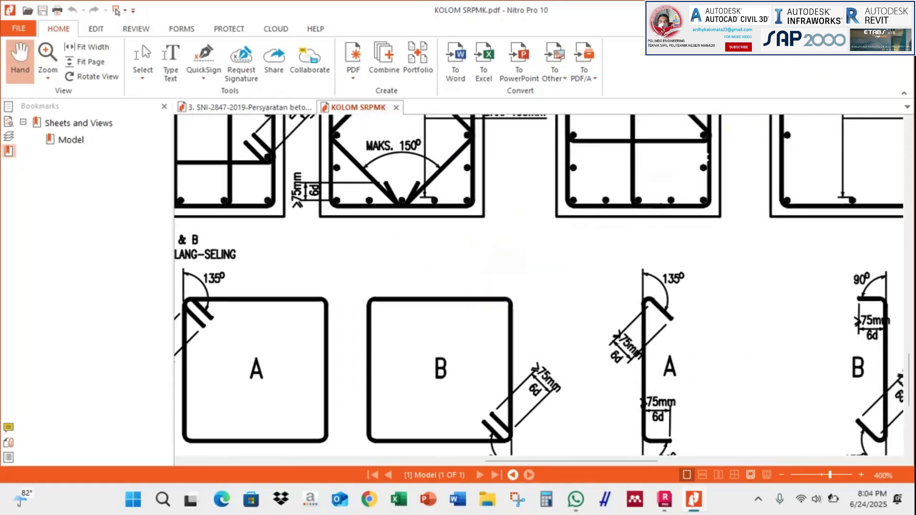
Step: Switch to Robot Structural Analysis and set the column's longitudinal bars to 6 along both the width and the height
{"action": "key", "text": "alt+Tab"}
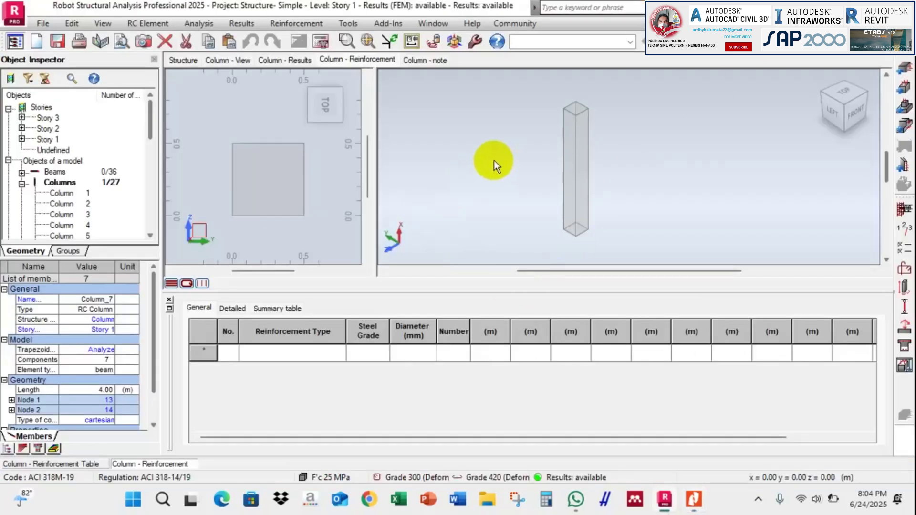
{"action": "scroll", "coordinate": [692, 139], "scroll_direction": "up", "scroll_amount": 1}
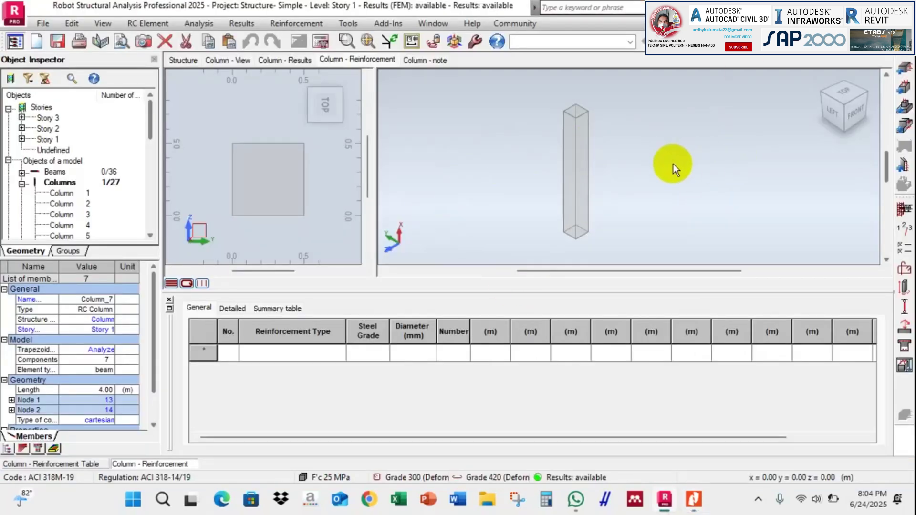
{"action": "left_click", "coordinate": [908, 210]}
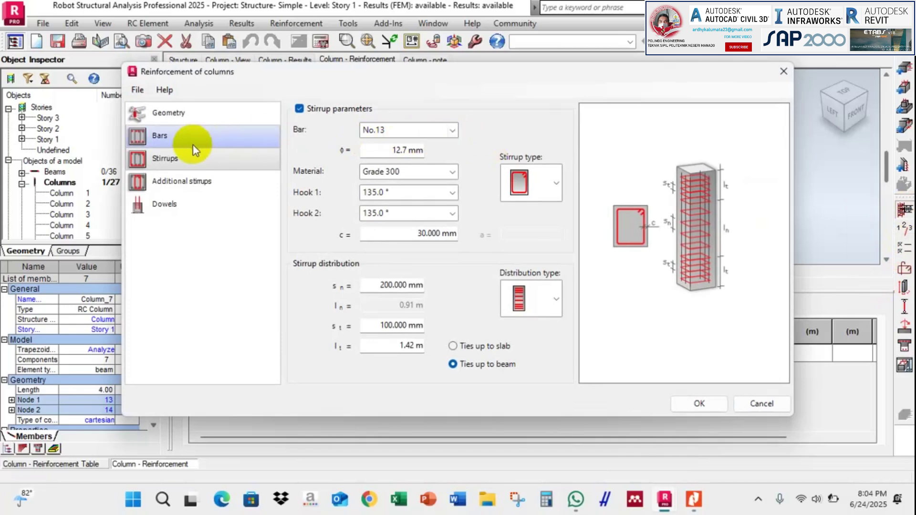
{"action": "left_click", "coordinate": [155, 140]}
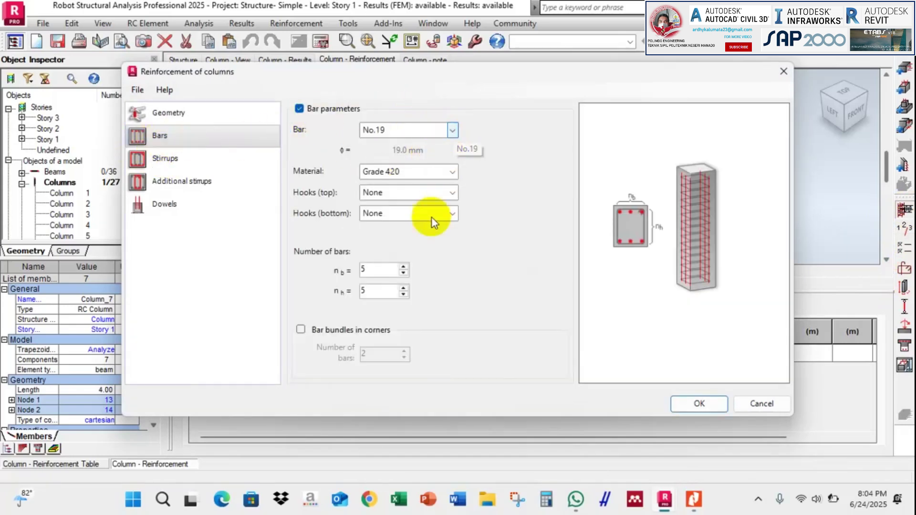
{"action": "left_click", "coordinate": [403, 267]}
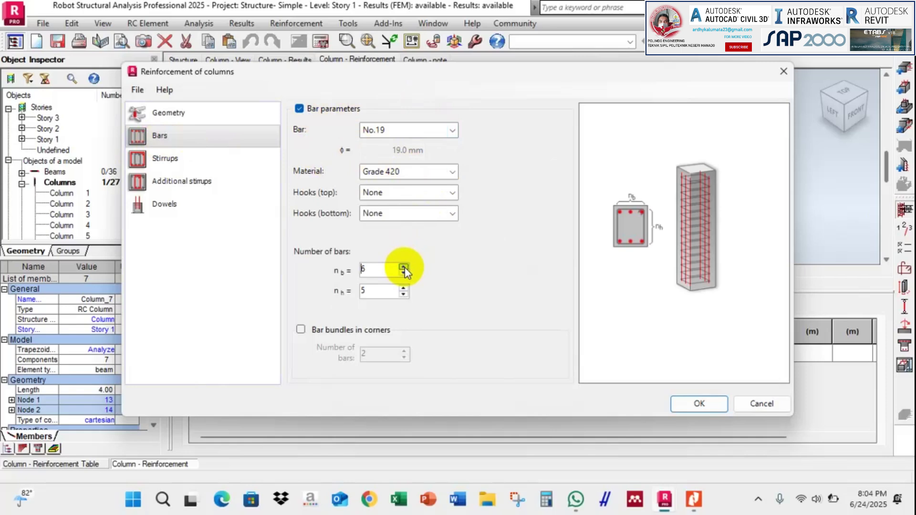
{"action": "left_click", "coordinate": [403, 288]}
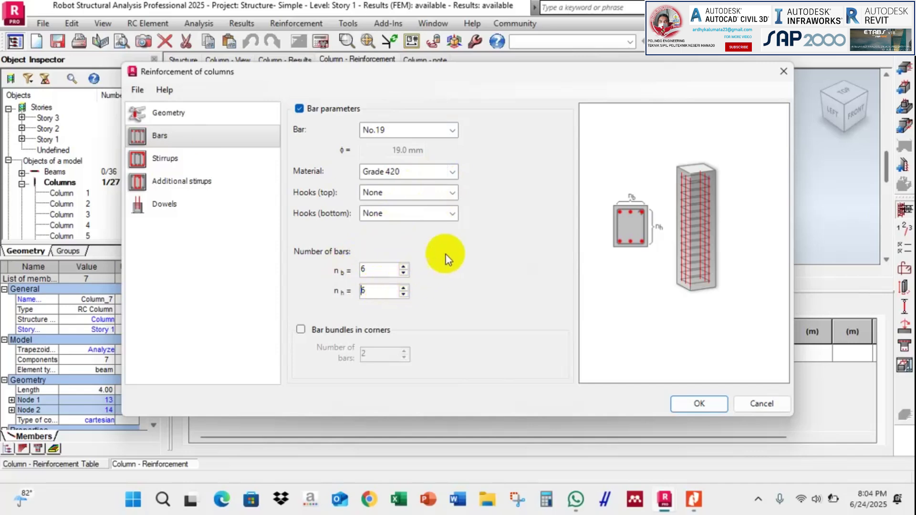
Step: Select the single closed rectangular stirrup with corner hooks as the column's stirrup type
{"action": "left_click", "coordinate": [222, 162]}
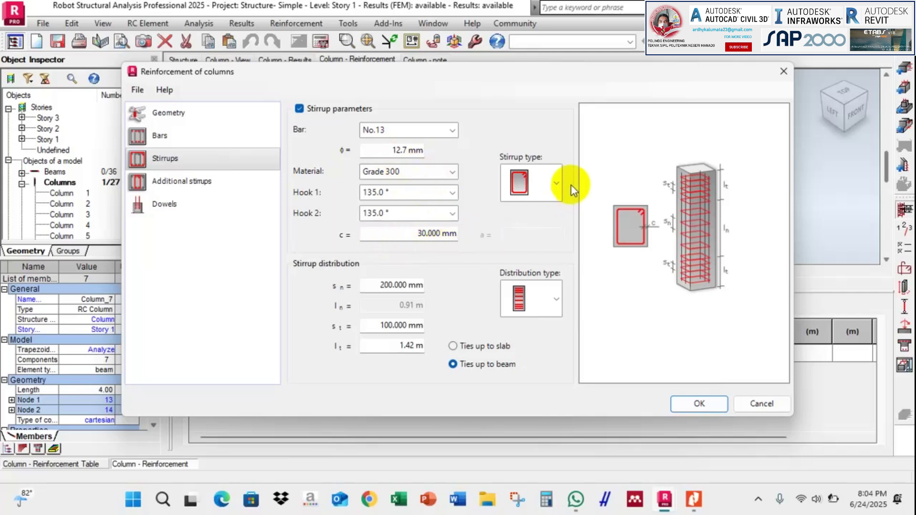
{"action": "left_click", "coordinate": [552, 181]}
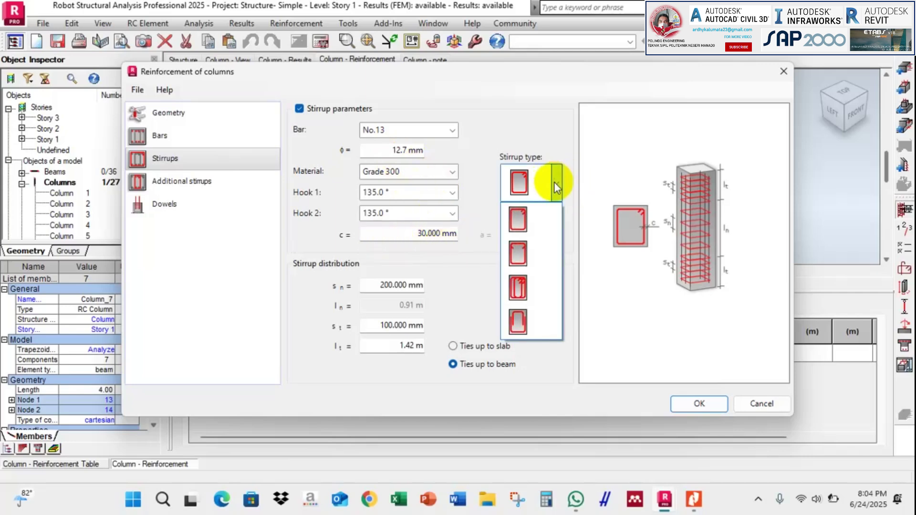
{"action": "left_click", "coordinate": [525, 222]}
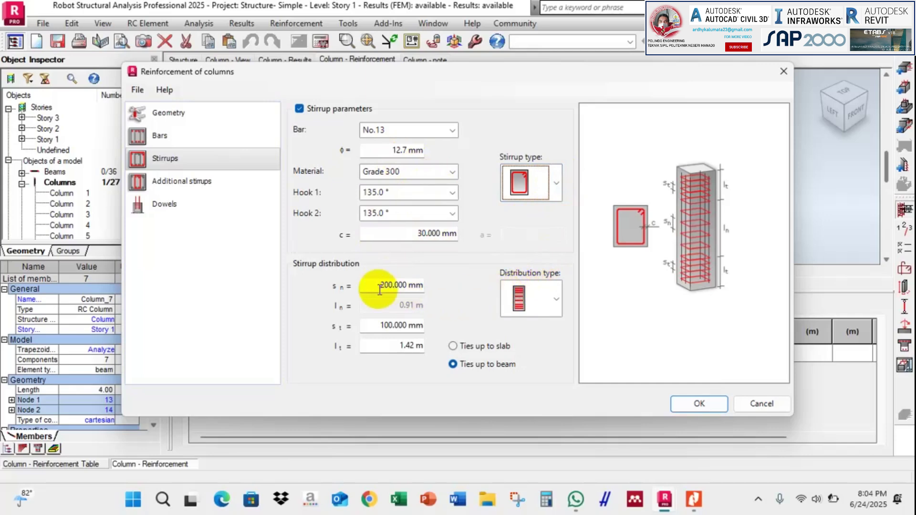
Step: Switch to Nitro Pro and consult the KOLOM SRPMK drawing around the "5. DETAIL SENGKANG KOLOM (UMUM)" heading for the stirrup arrangement
{"action": "left_click", "coordinate": [694, 499]}
{"action": "mouse_move", "coordinate": [552, 302]}
{"action": "left_mouse_down"}
{"action": "mouse_move", "coordinate": [386, 201]}
{"action": "mouse_move", "coordinate": [268, 233]}
{"action": "left_mouse_up"}
{"action": "left_click_drag", "start_coordinate": [548, 239], "coordinate": [399, 304]}
{"action": "left_click_drag", "start_coordinate": [465, 277], "coordinate": [556, 374]}
{"action": "left_click_drag", "start_coordinate": [437, 280], "coordinate": [609, 335]}
{"action": "left_click_drag", "start_coordinate": [450, 239], "coordinate": [704, 373]}
{"action": "scroll", "coordinate": [557, 282], "scroll_direction": "down", "scroll_amount": 1}
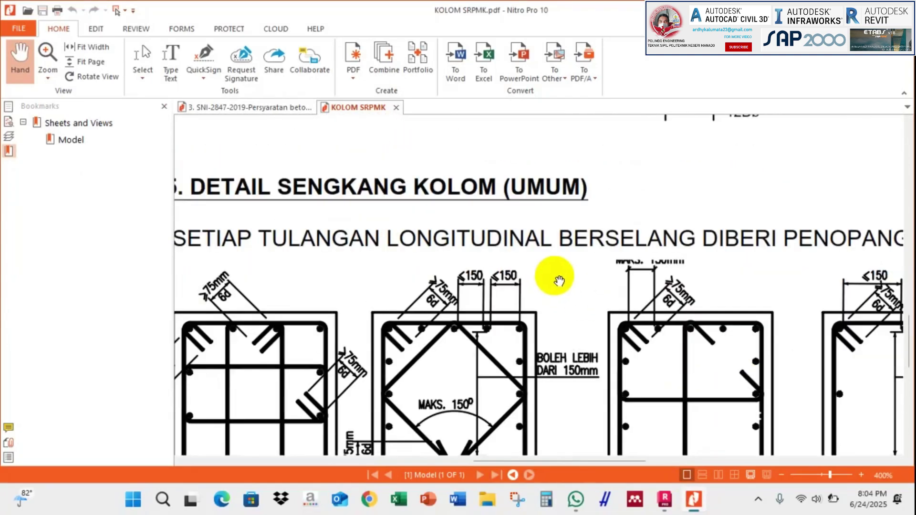